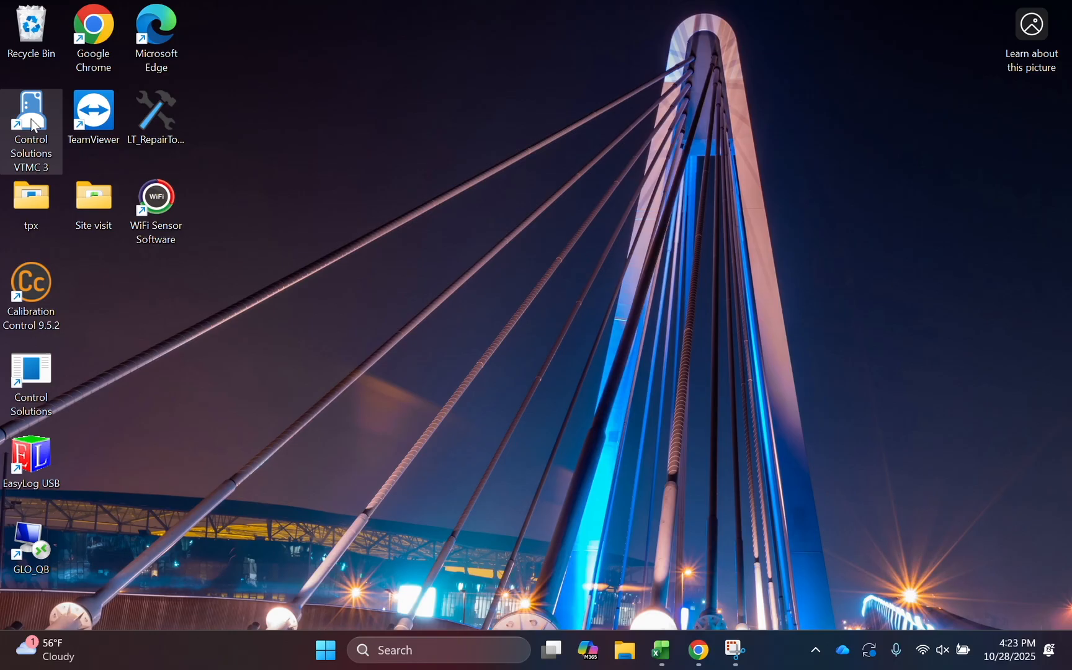
# - Launch Control Solutions VTMC 3 from the desktop and maximize its window
pyautogui.moveTo(32, 118); pyautogui.dragTo(40, 120)
pyautogui.doubleClick(44, 127)
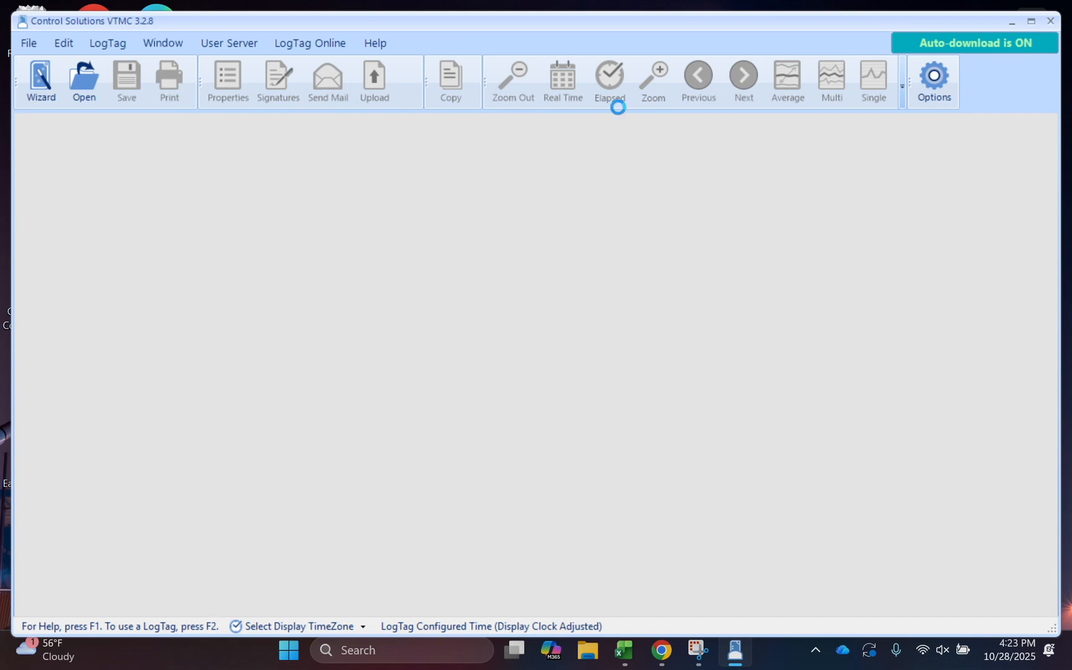
pyautogui.click(1032, 23)
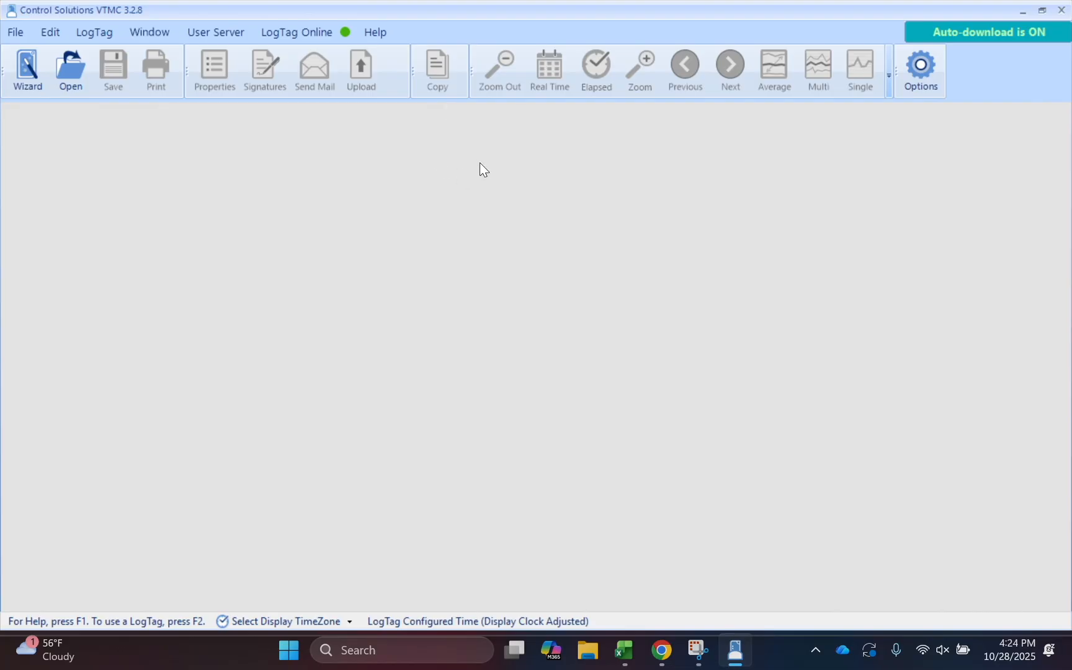
# - Sign in to LogTag Online with the remembered account credentials
pyautogui.click(307, 33)
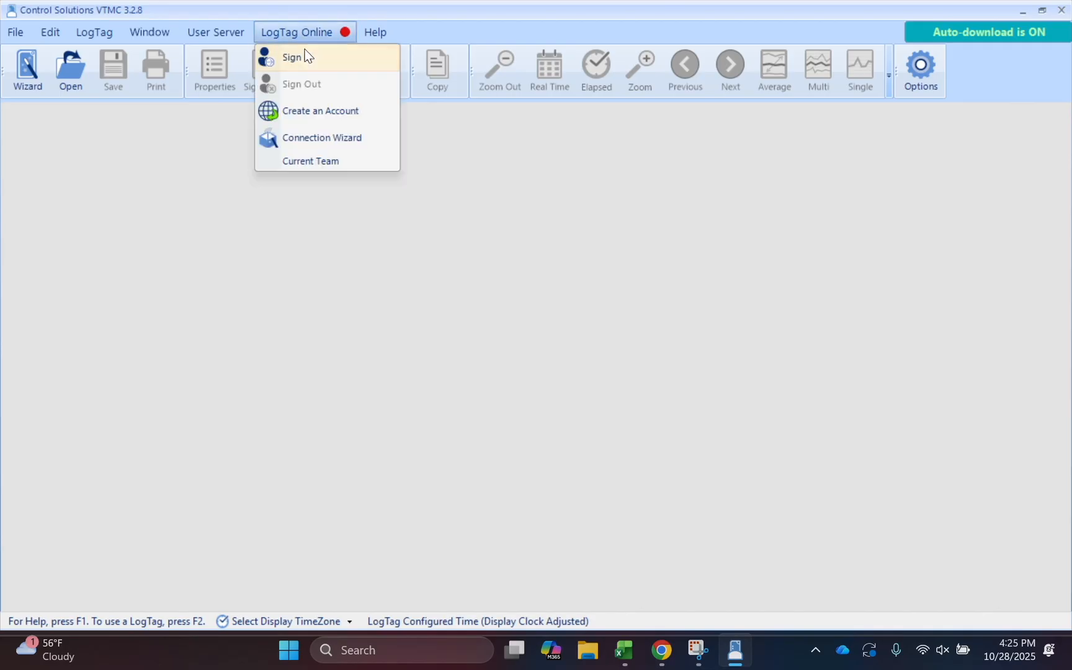
pyautogui.click(304, 51)
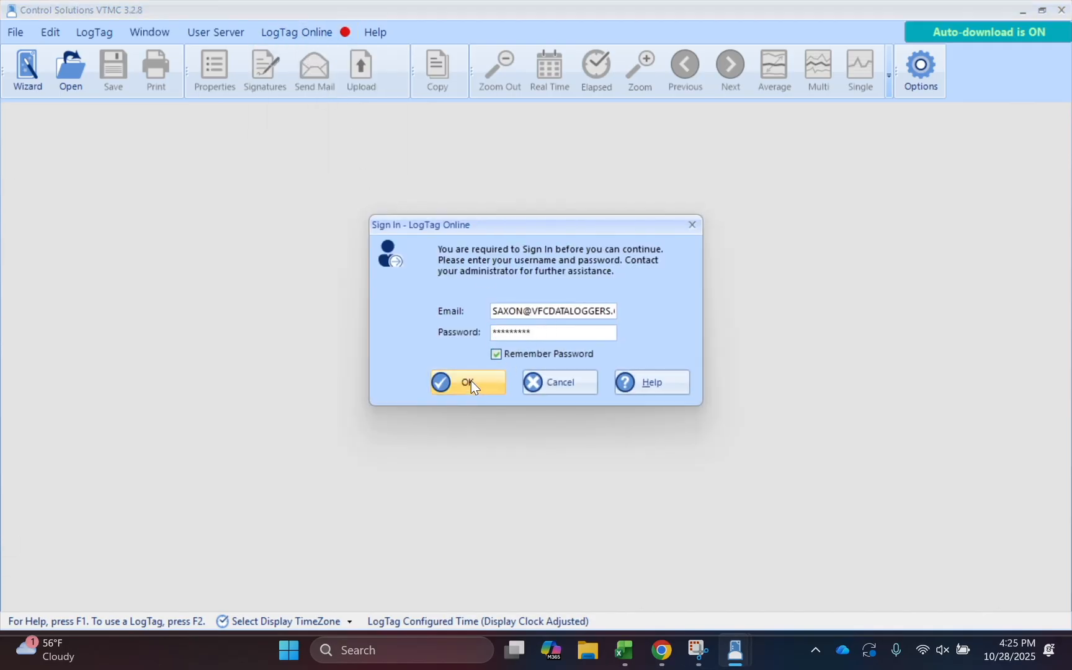
pyautogui.click(471, 381)
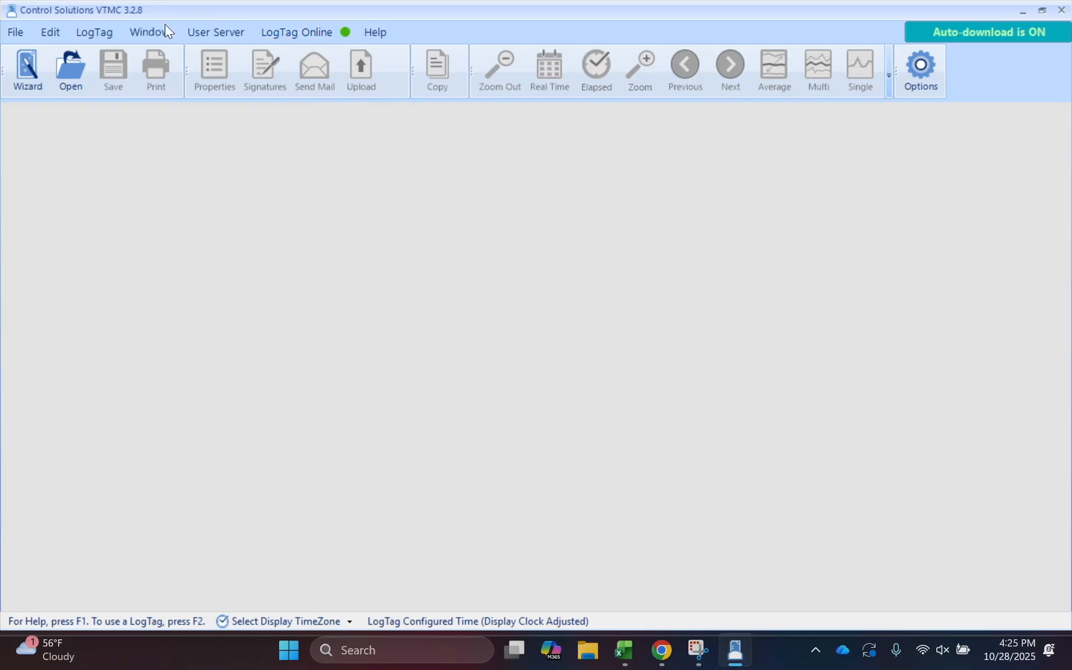
# - Open the configuration of the connected VFC800-WIFI logger and set the channel 1 description to "Med Fridge"
pyautogui.click(94, 36)
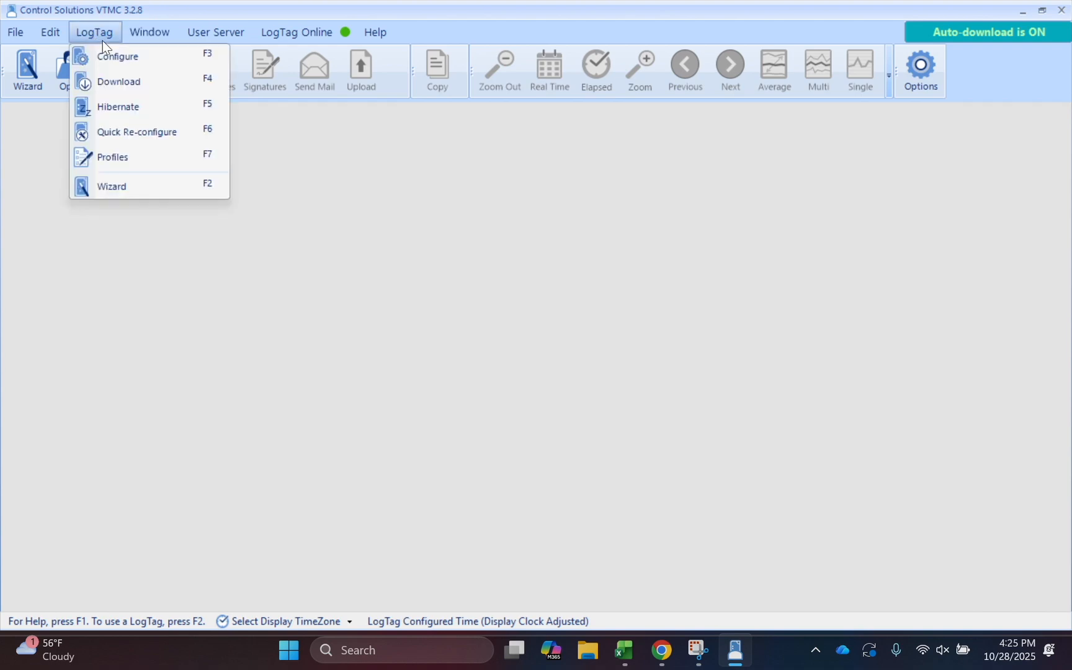
pyautogui.click(122, 57)
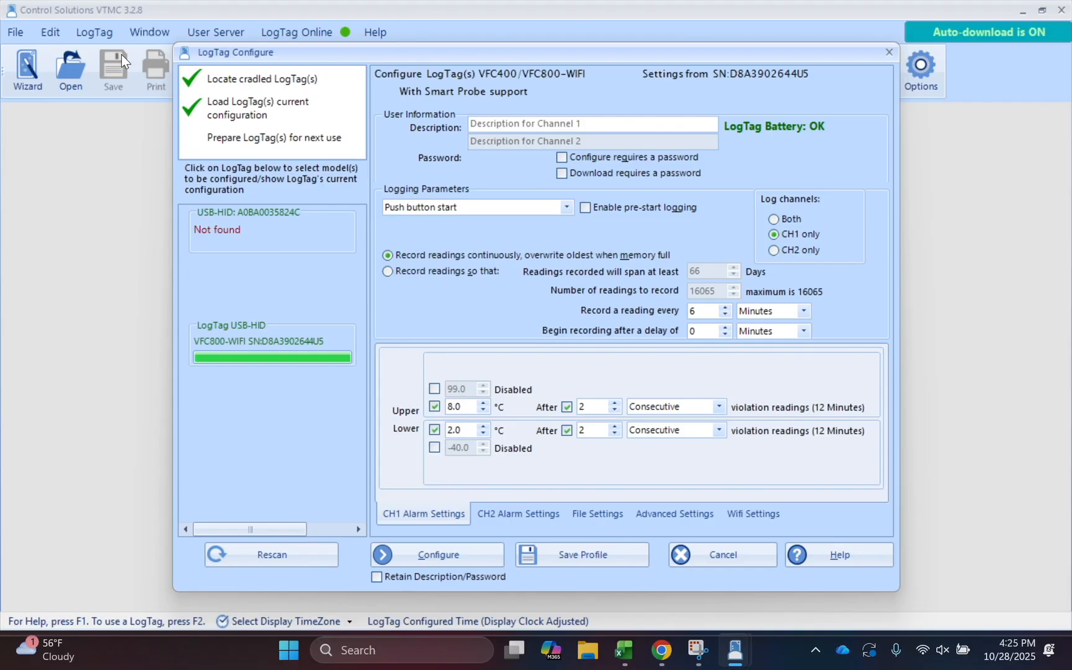
pyautogui.click(502, 131)
pyautogui.write('Med Fridge')
# - Disable the consecutive-violation delays for the upper 8.0 °C and lower 2.0 °C alarms on channel 1, keeping both alarms enabled
pyautogui.click(434, 406)
pyautogui.click(459, 430)
pyautogui.click(567, 407)
pyautogui.click(565, 431)
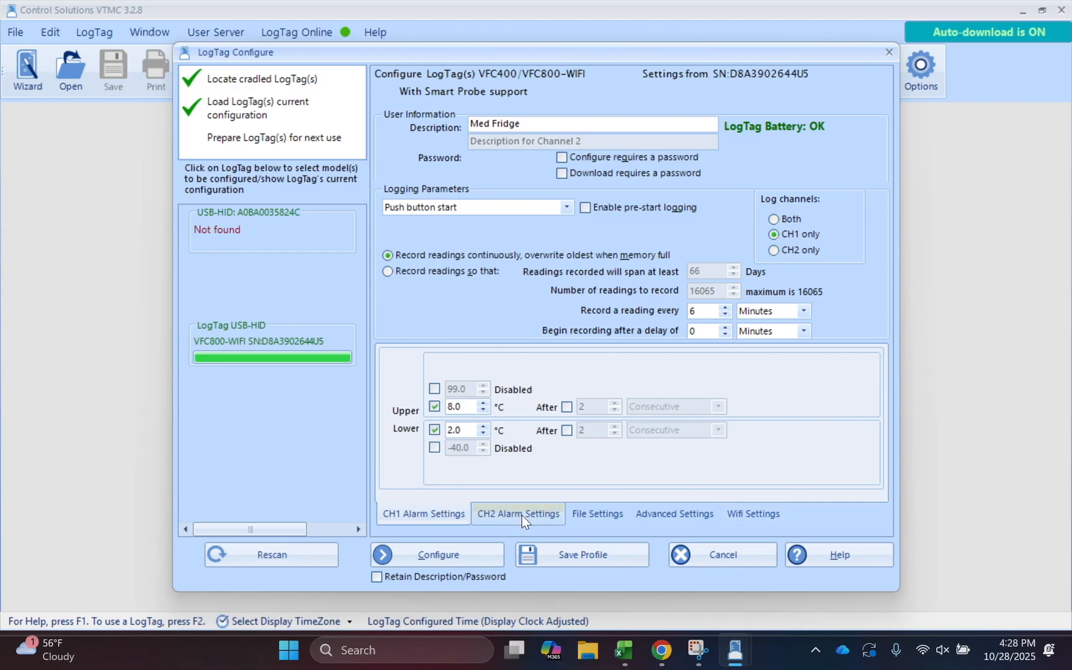
# - Switch the PDF temperature unit in the file settings to Fahrenheit and back to Celsius
pyautogui.click(602, 512)
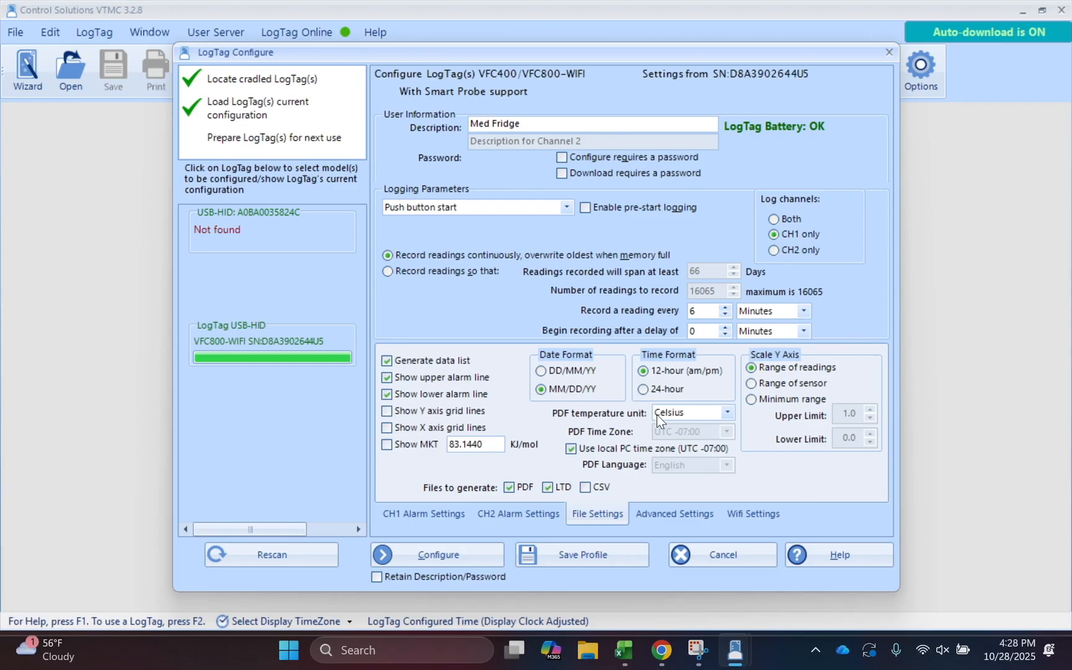
pyautogui.click(720, 413)
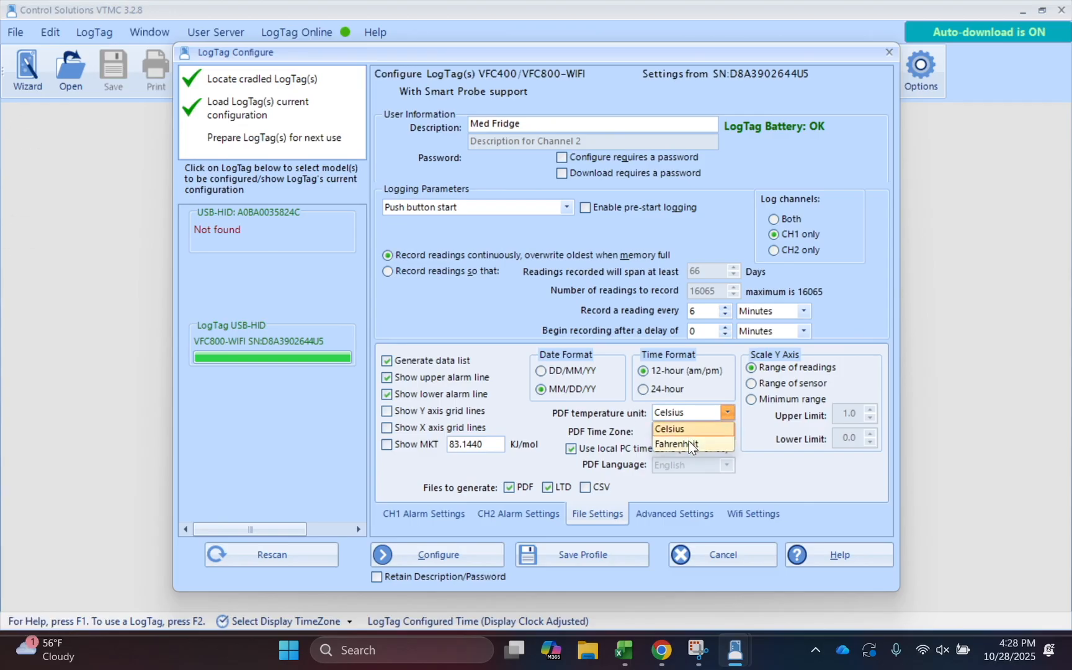
pyautogui.click(688, 442)
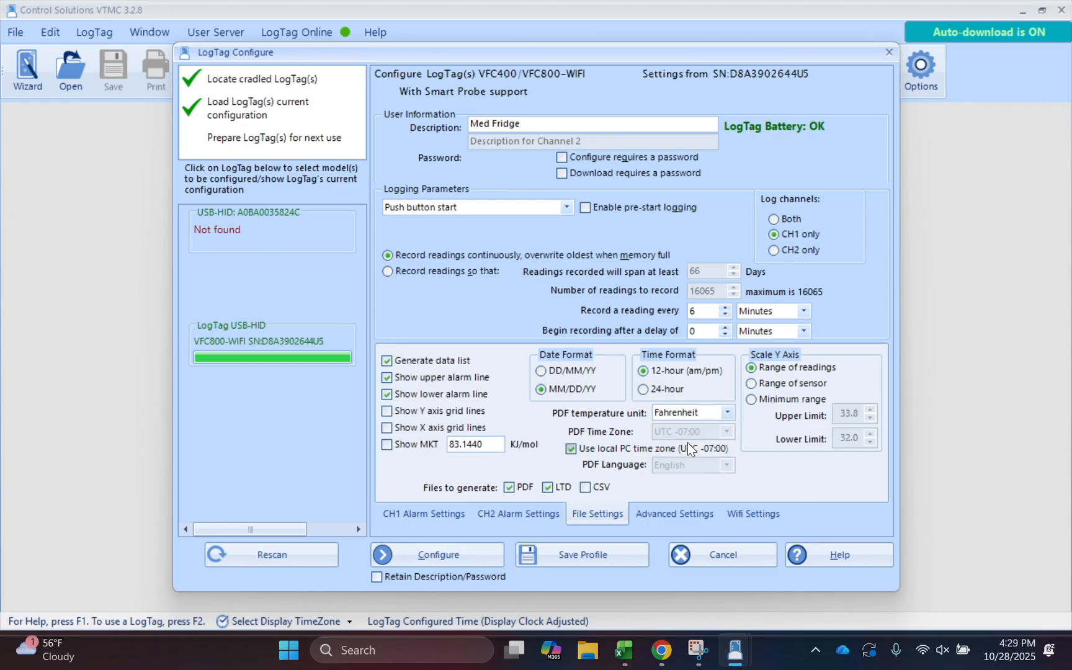
pyautogui.click(722, 412)
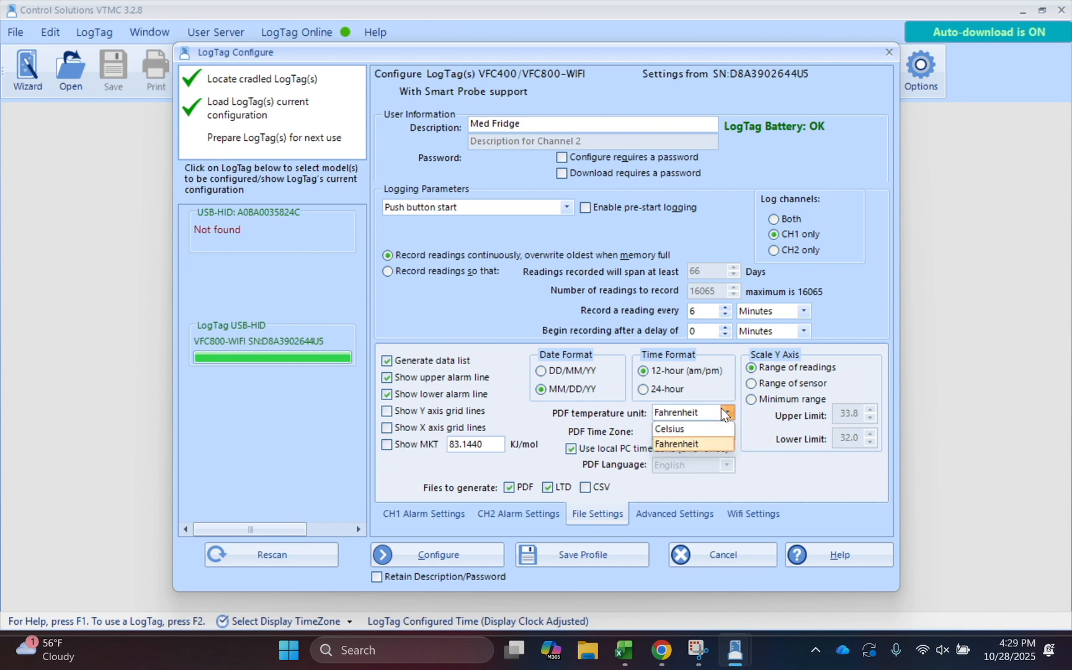
pyautogui.click(691, 424)
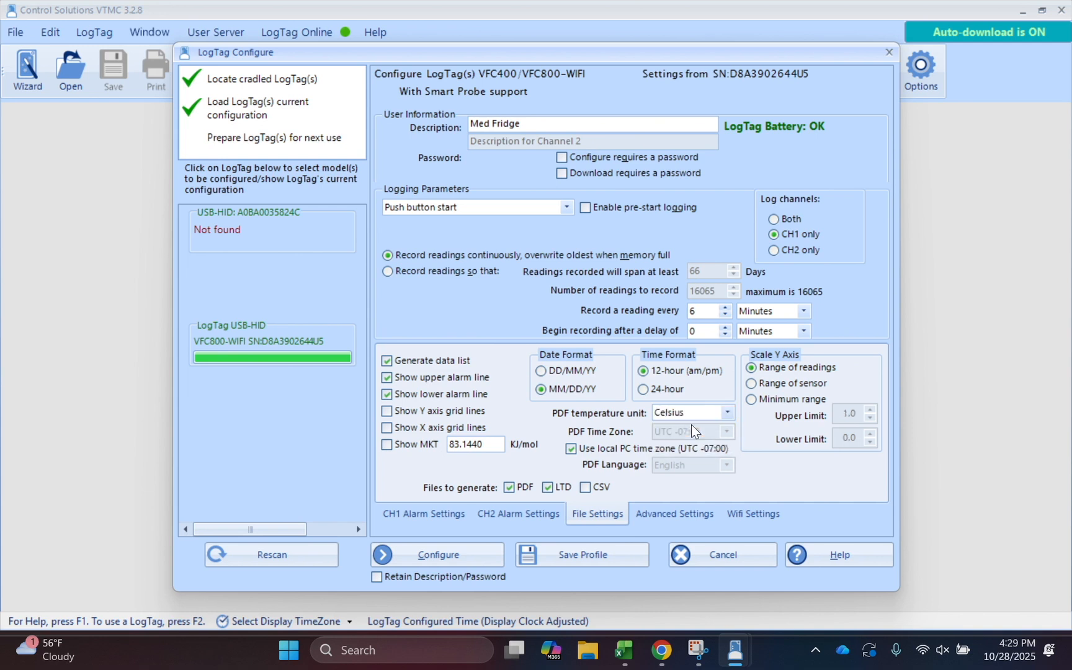
# - Choose the Control Solutions Wi-Fi network, enter its Wi-Fi password, and upload the configuration to the logger
pyautogui.click(681, 523)
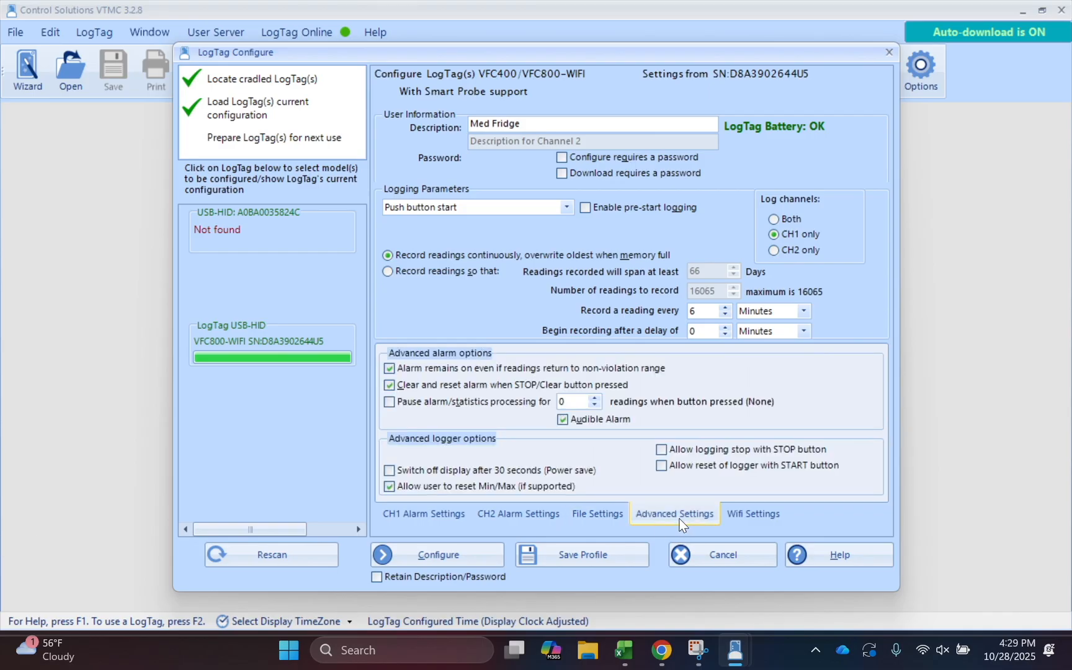
pyautogui.click(755, 514)
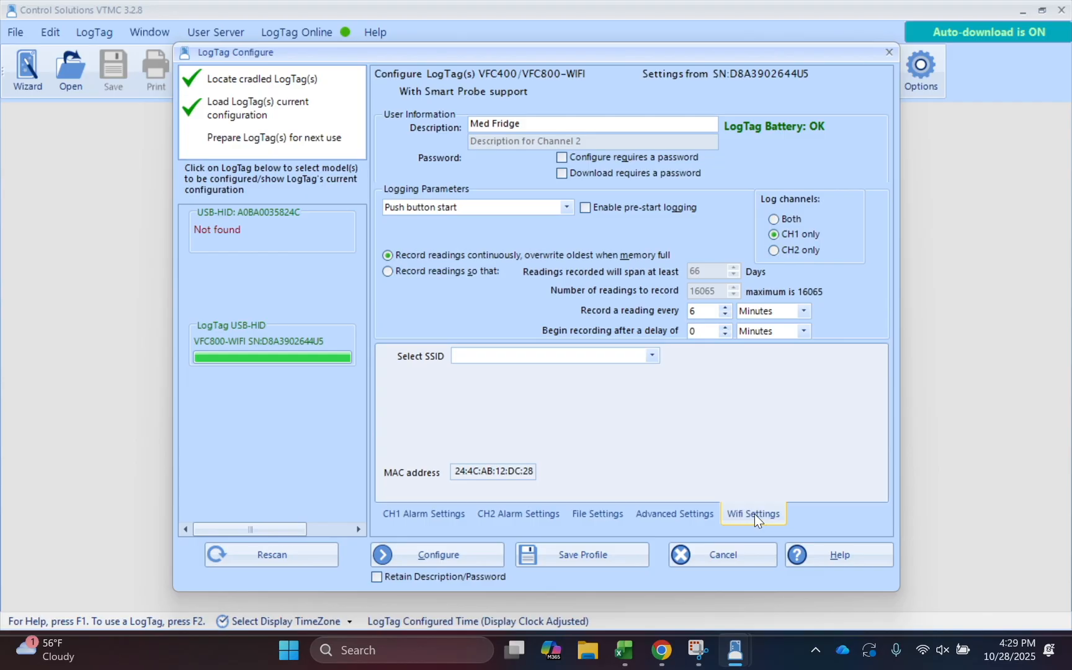
pyautogui.click(651, 355)
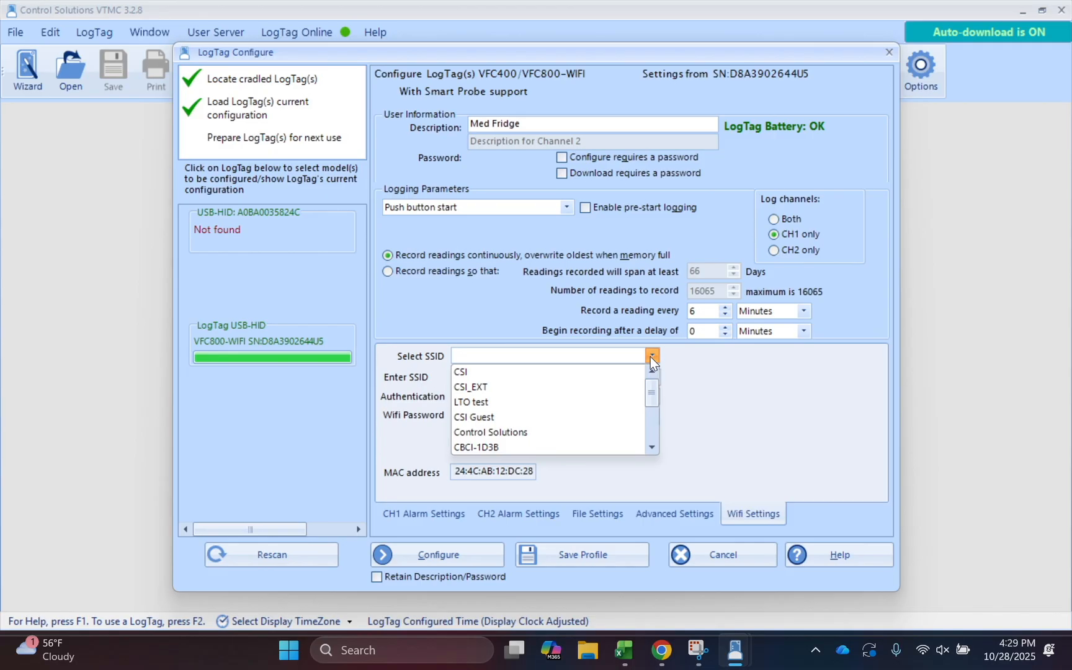
pyautogui.click(508, 433)
pyautogui.click(475, 419)
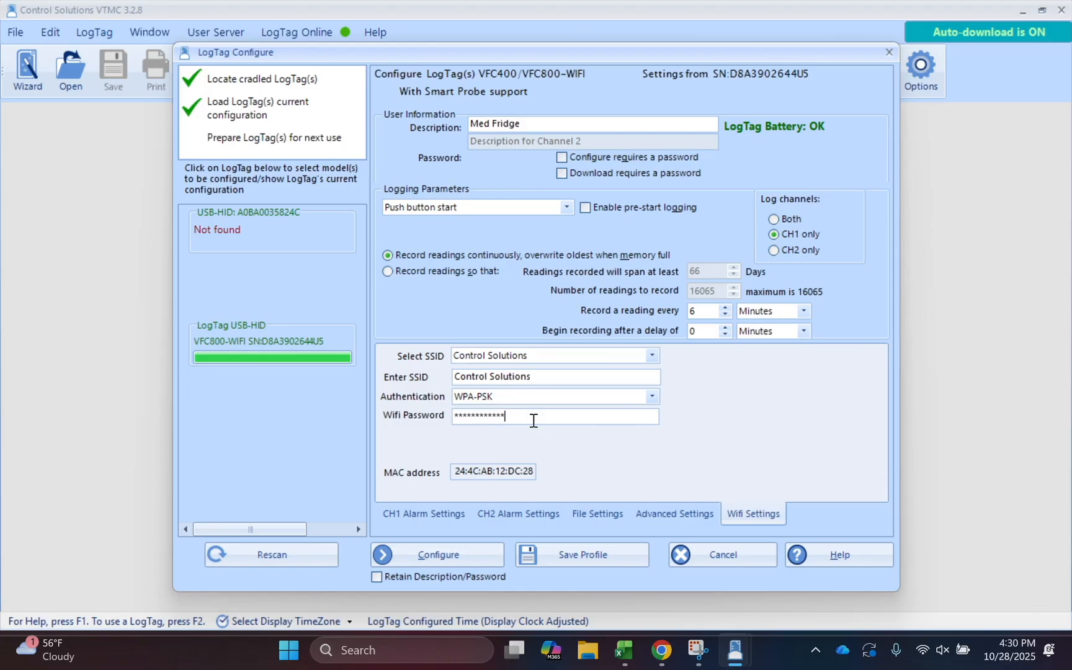
pyautogui.click(440, 553)
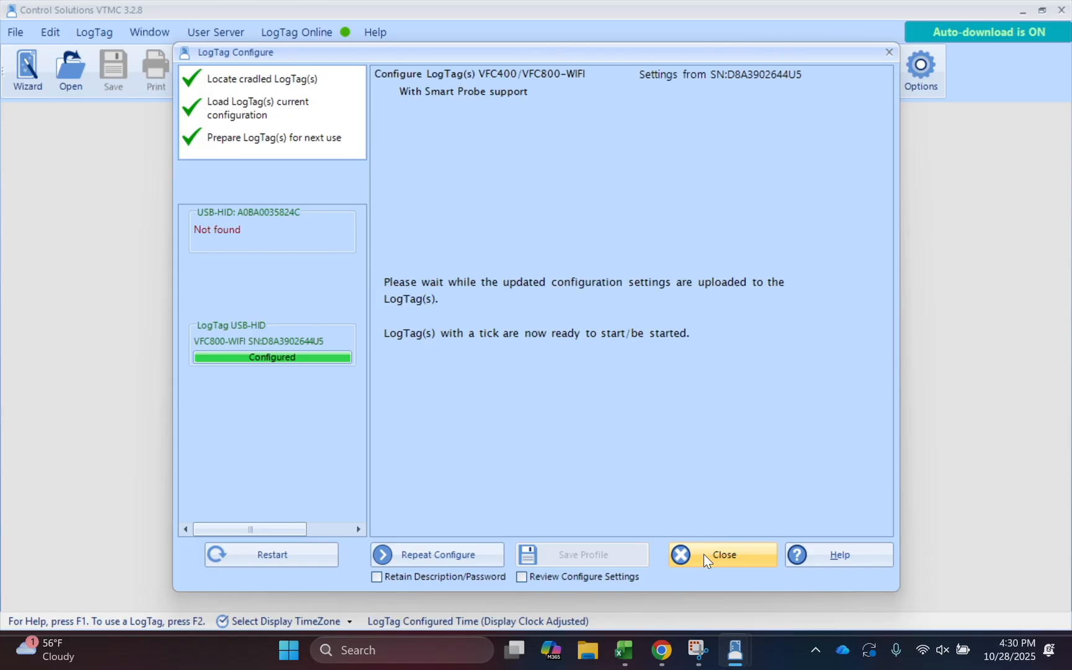
pyautogui.click(739, 549)
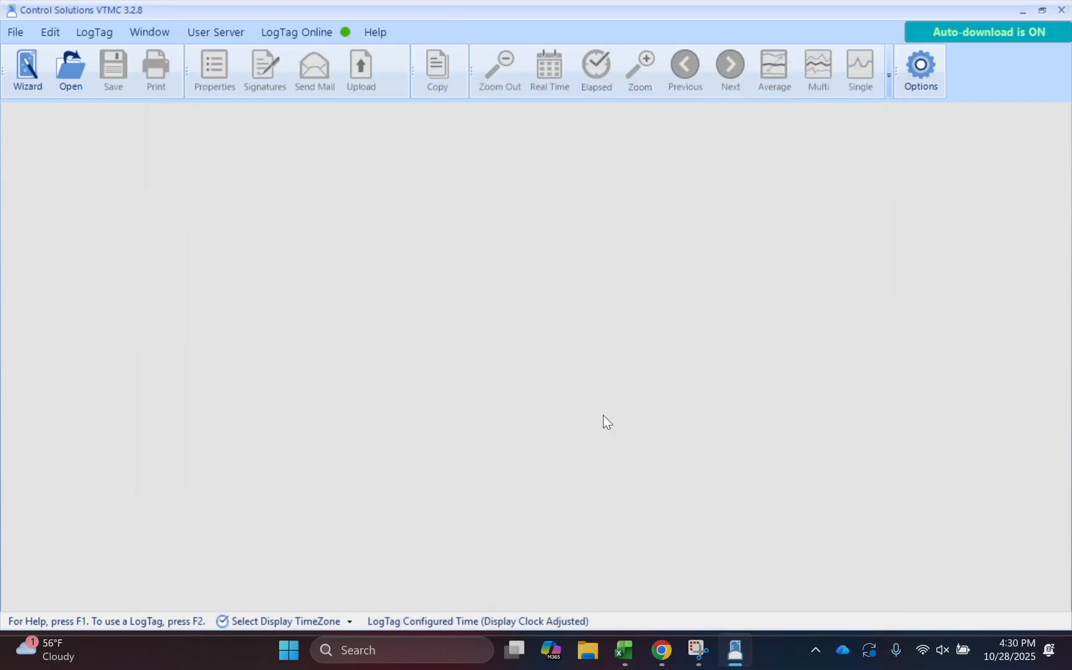
# - Start the LogTag Online Connection Wizard for the connected Wi-Fi logger
pyautogui.click(279, 29)
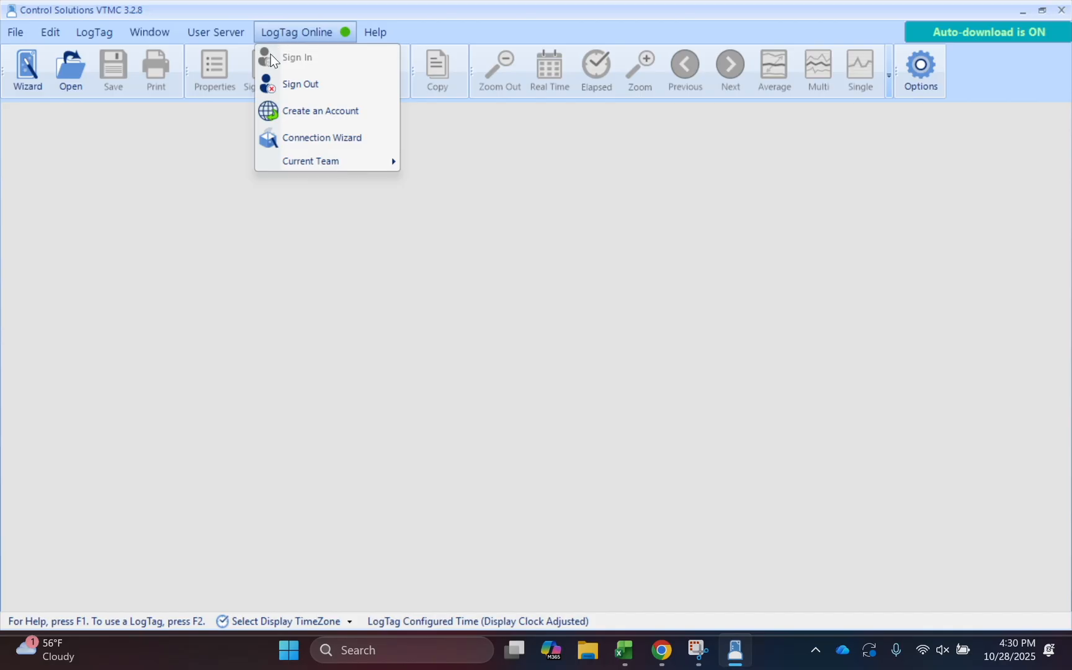
pyautogui.click(304, 140)
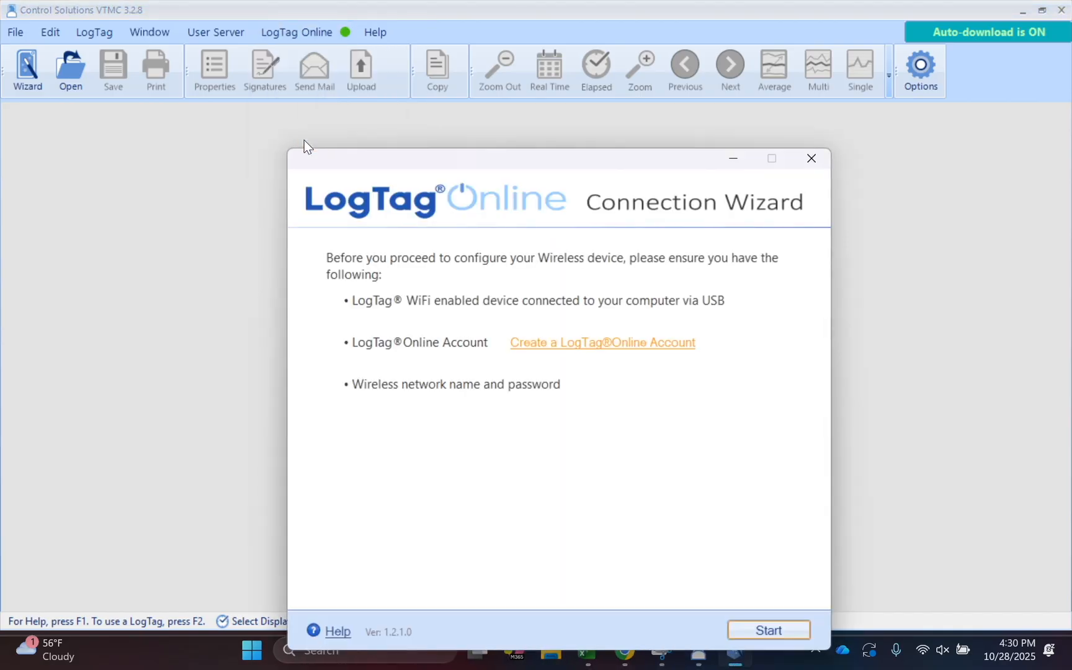
pyautogui.moveTo(532, 168); pyautogui.dragTo(485, 92)
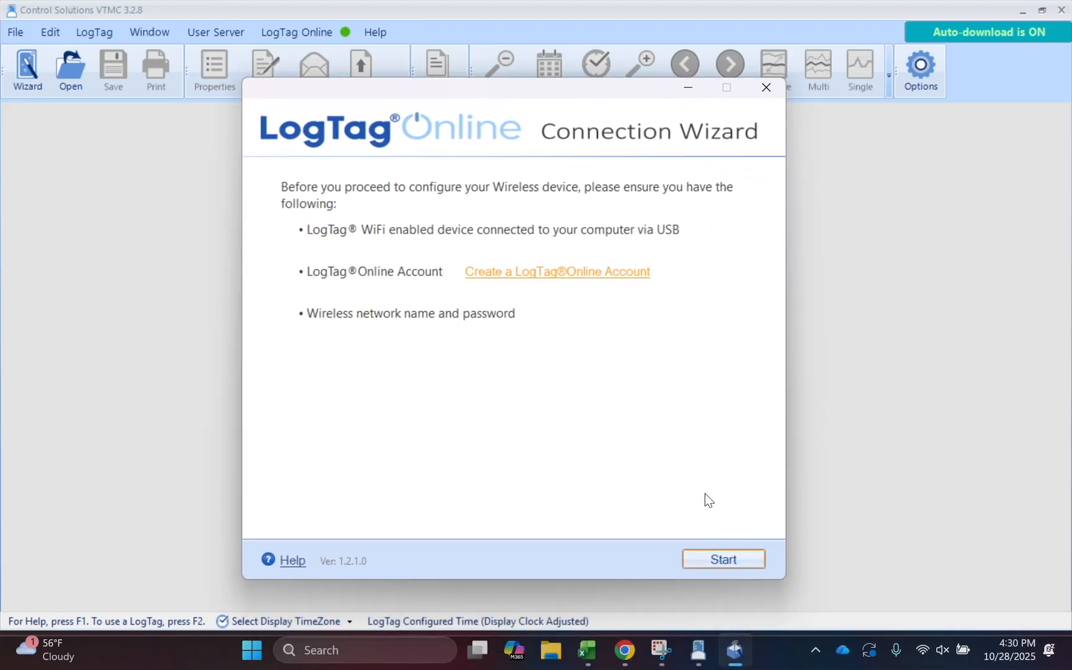
pyautogui.click(733, 562)
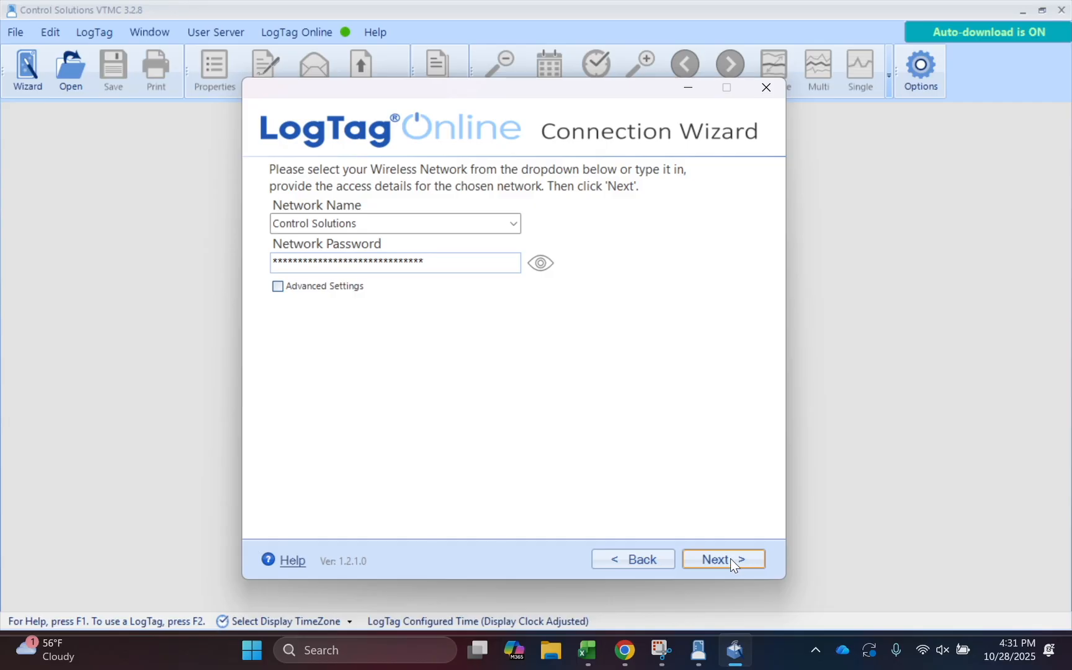
# - Accept the Control Solutions network with its stored password, keep Standard or Smart Probe on both channels, and finish the connection wizard
pyautogui.moveTo(443, 259); pyautogui.dragTo(229, 246)
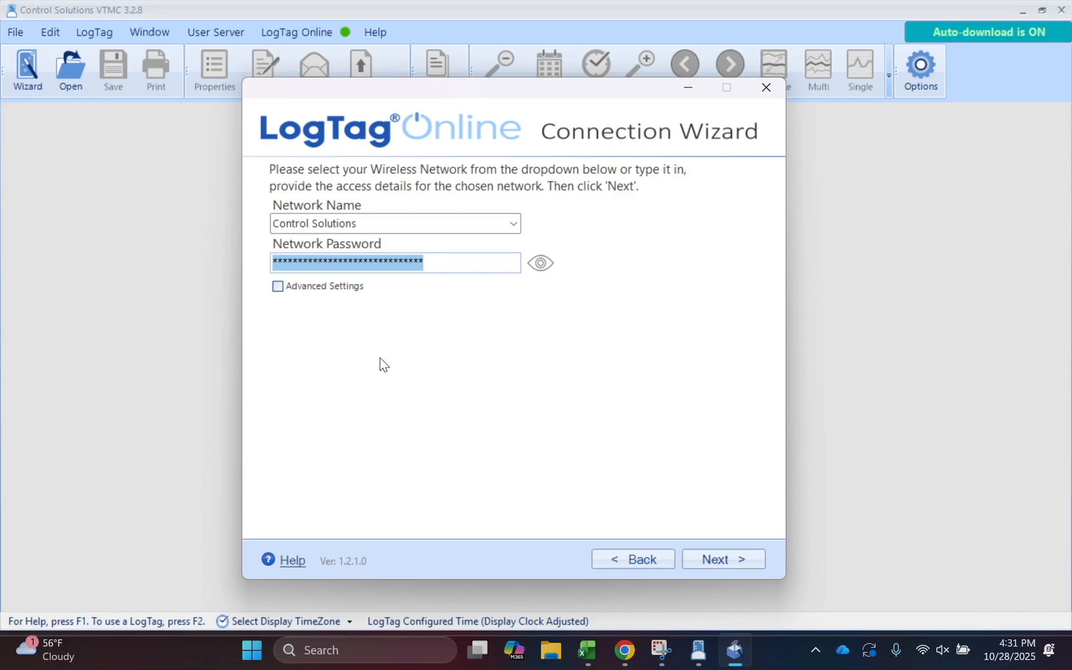
pyautogui.doubleClick(454, 266)
pyautogui.click(541, 264)
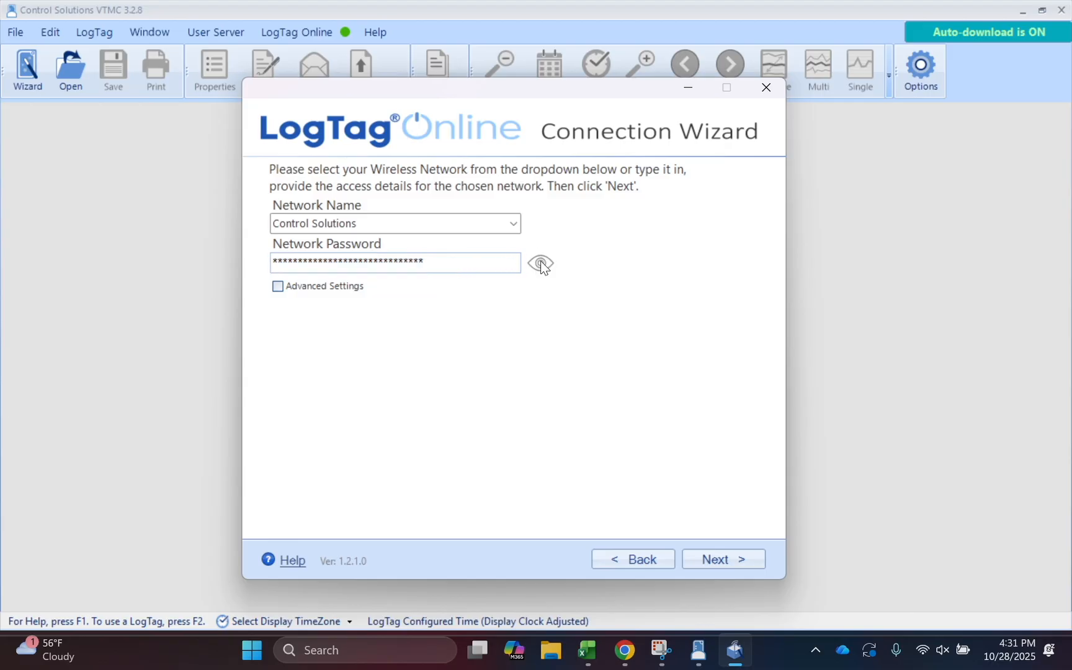
pyautogui.doubleClick(462, 267)
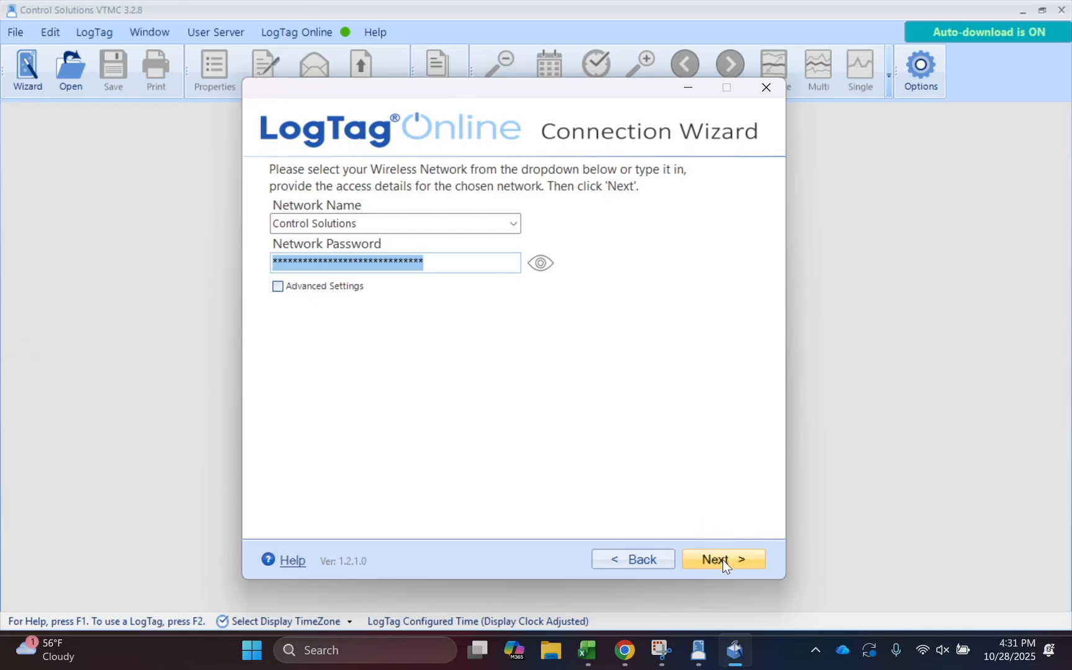
pyautogui.click(723, 560)
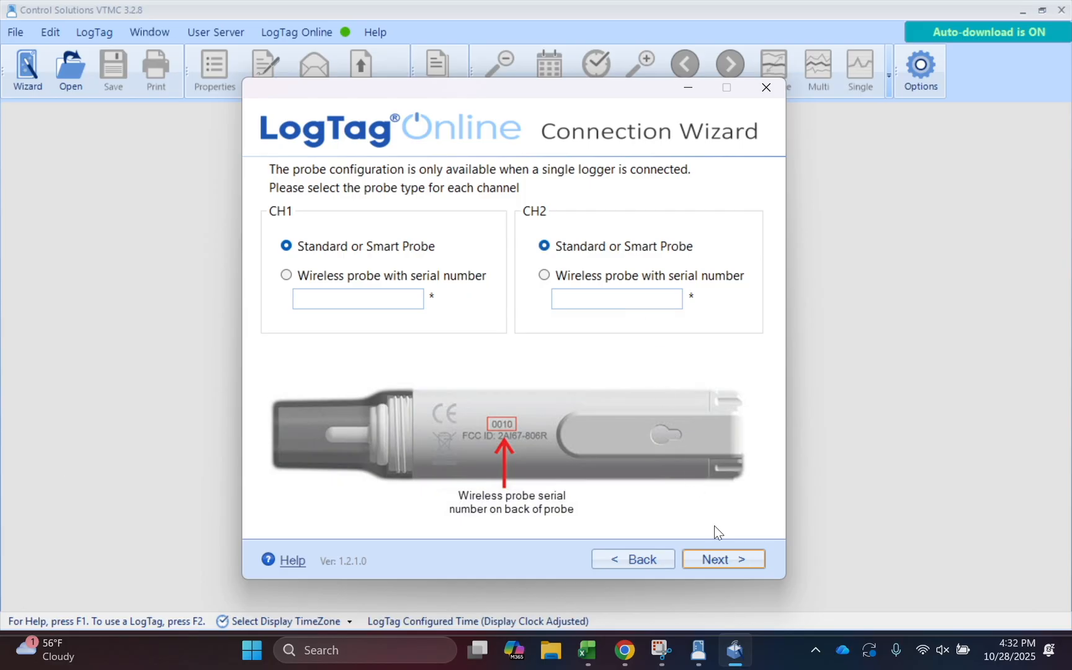
pyautogui.click(721, 564)
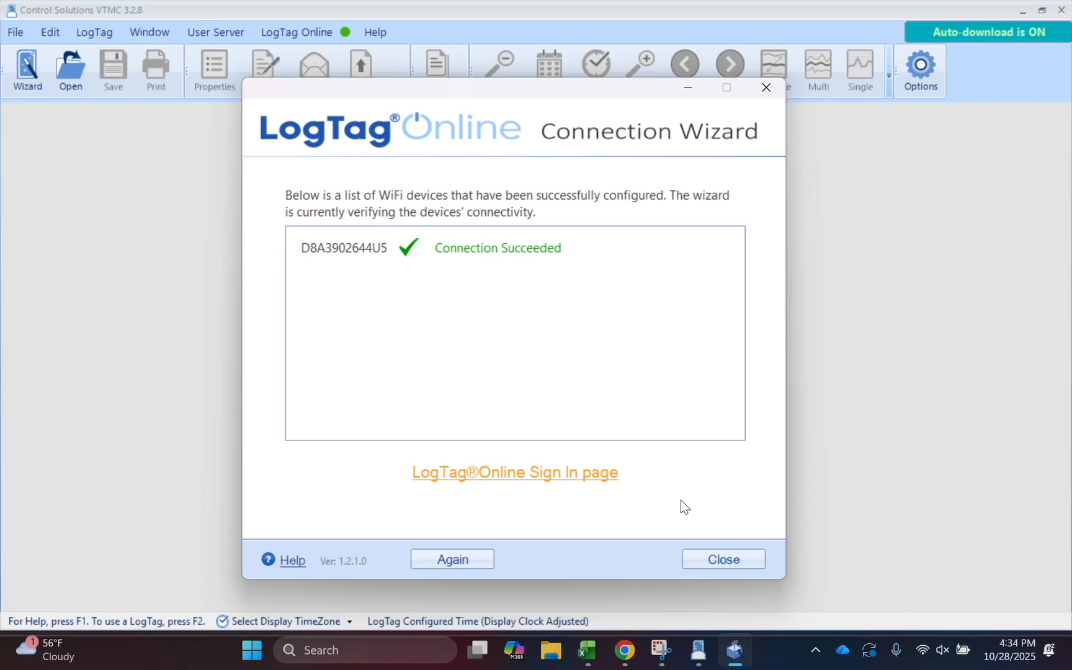
pyautogui.click(743, 562)
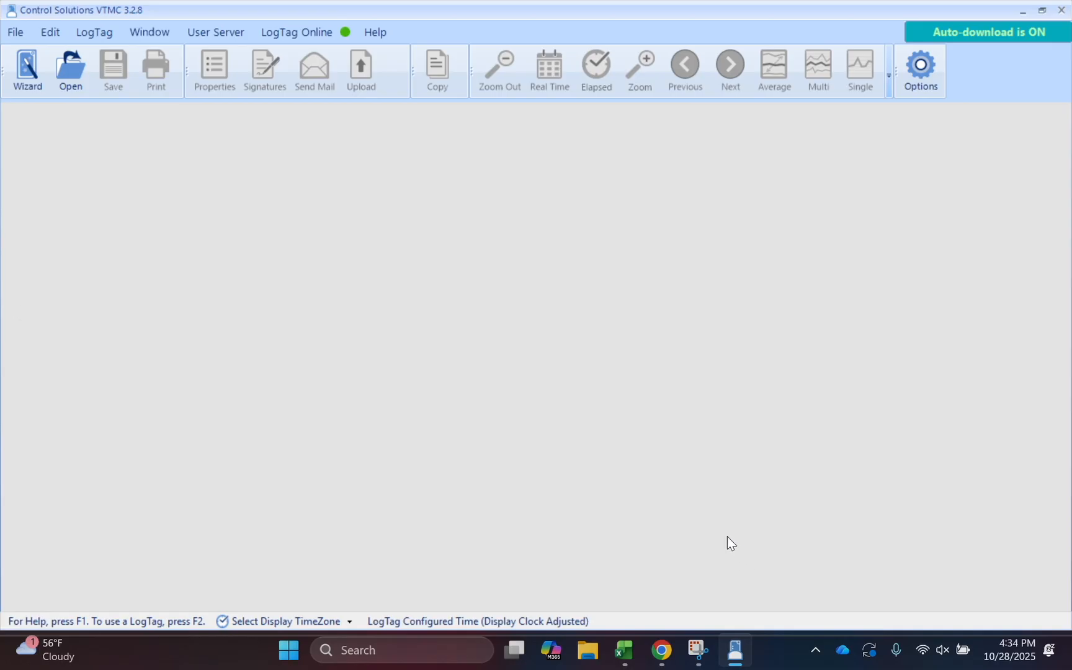
# - Switch to LogTag Online in Google Chrome and reload the team's locations page
pyautogui.moveTo(664, 655)
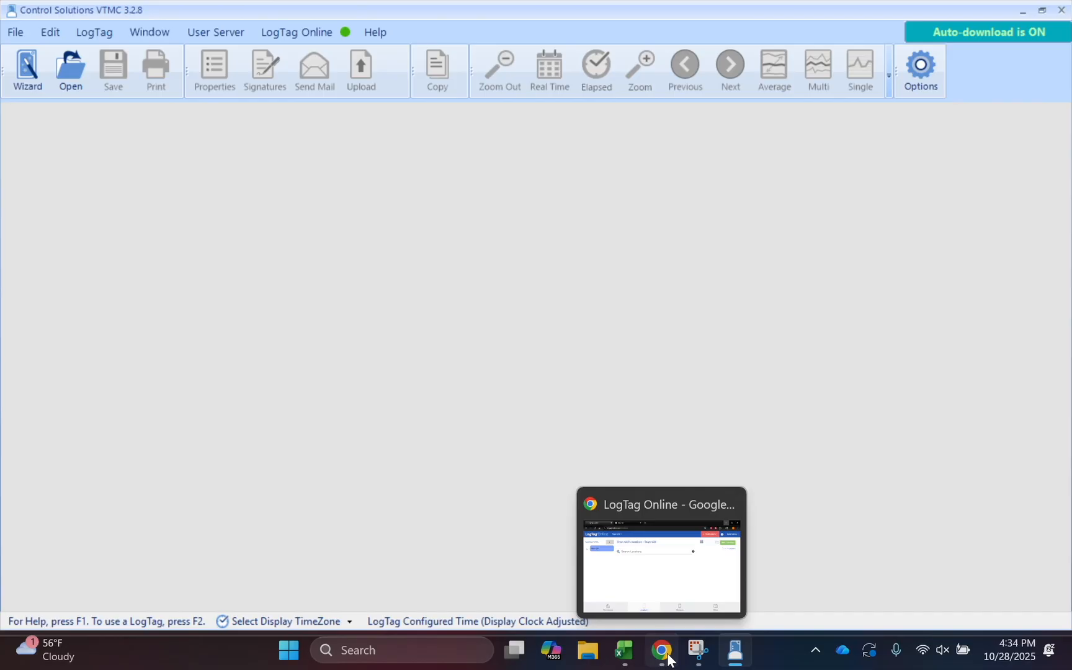
pyautogui.click(668, 656)
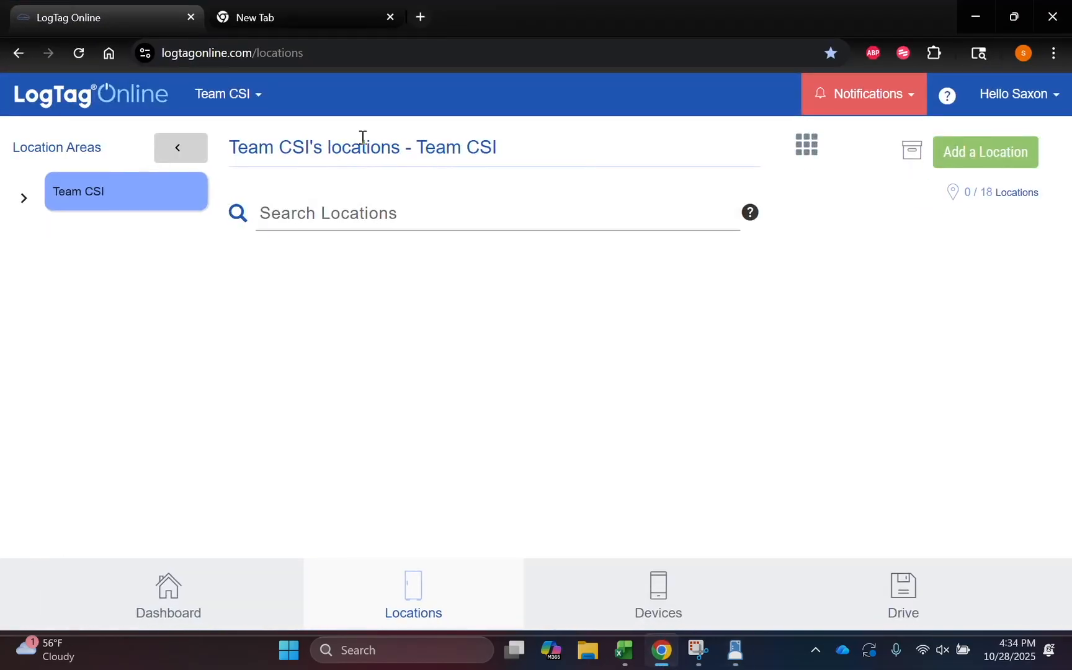
pyautogui.click(256, 54)
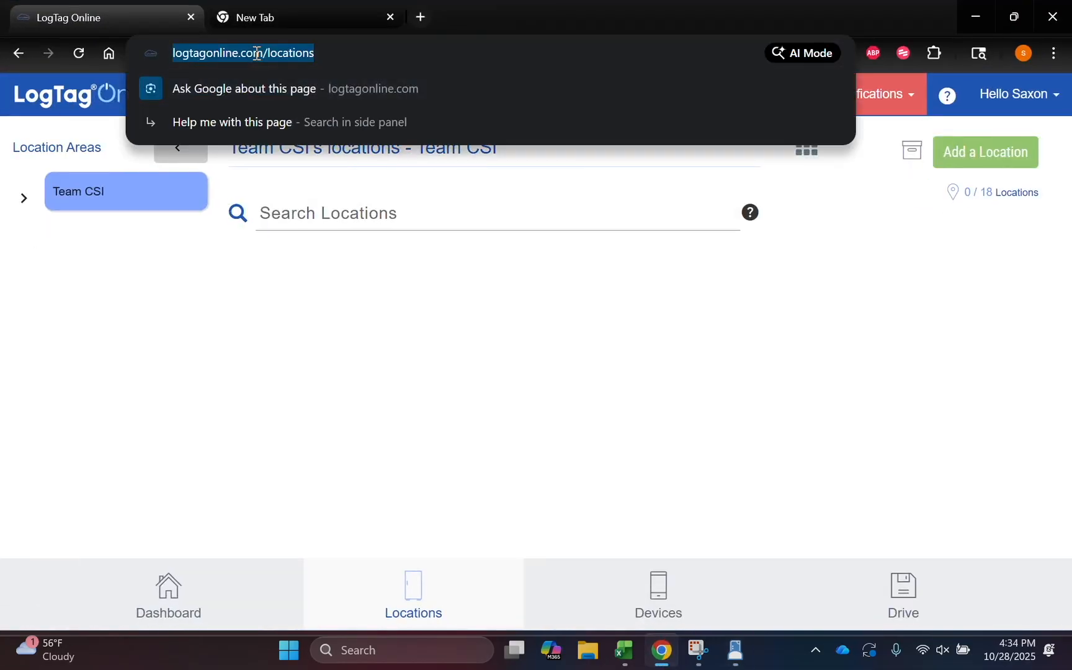
pyautogui.press('Return')
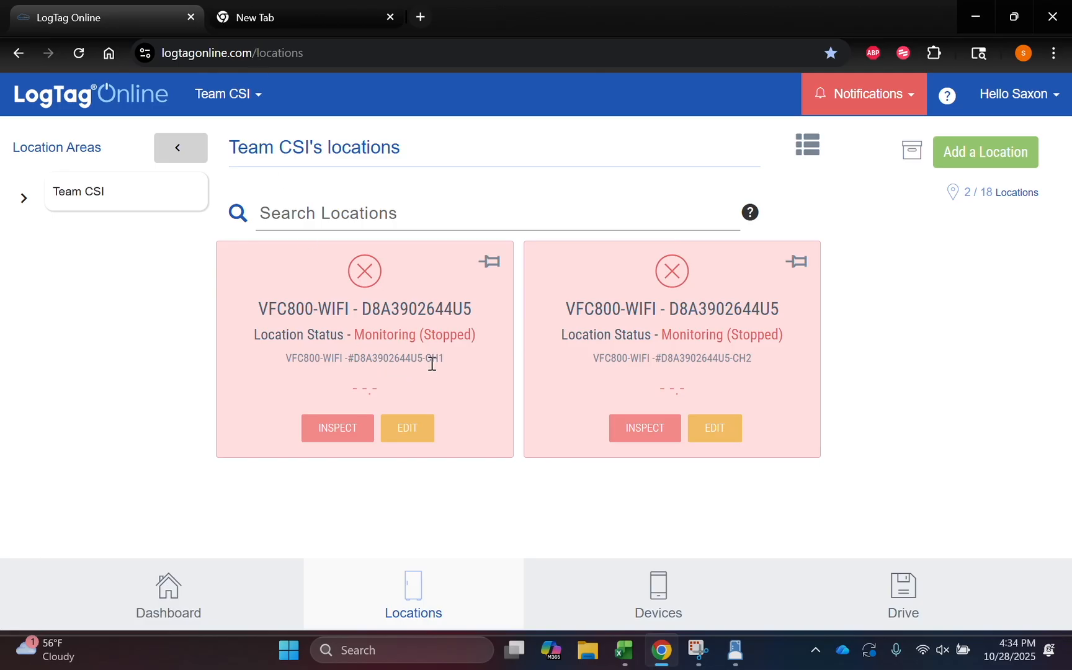
# - Delete the VFC800-WIFI location attached to the logger's channel 2 (CH2) and confirm the deletion
pyautogui.moveTo(441, 359); pyautogui.dragTo(269, 377)
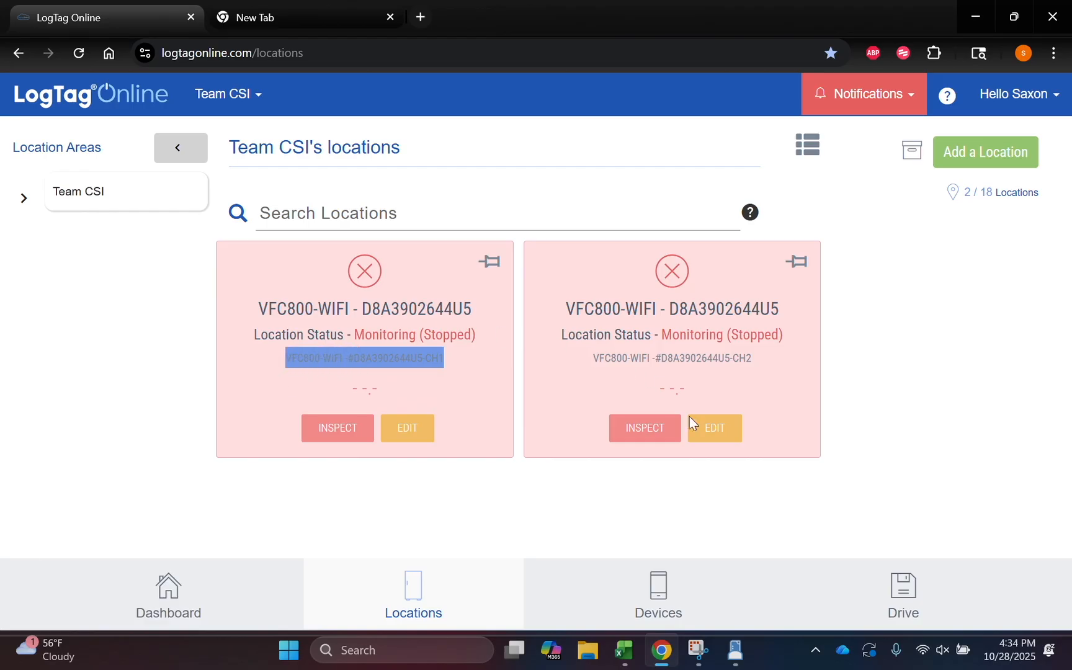
pyautogui.click(717, 428)
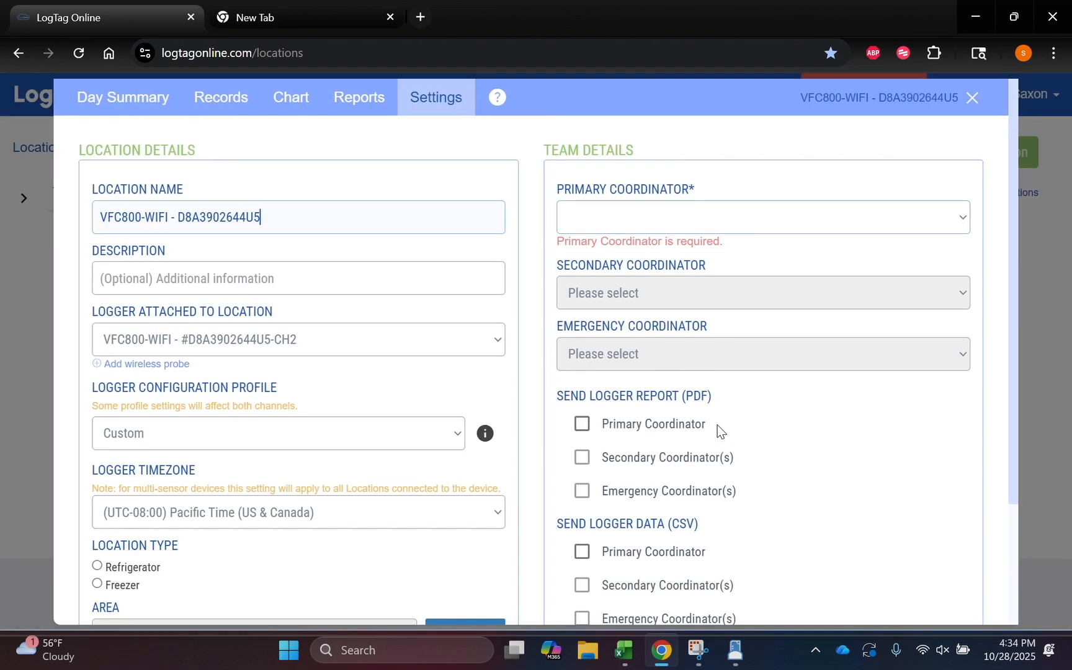
pyautogui.scroll(-3, 775, 463)
pyautogui.click(901, 585)
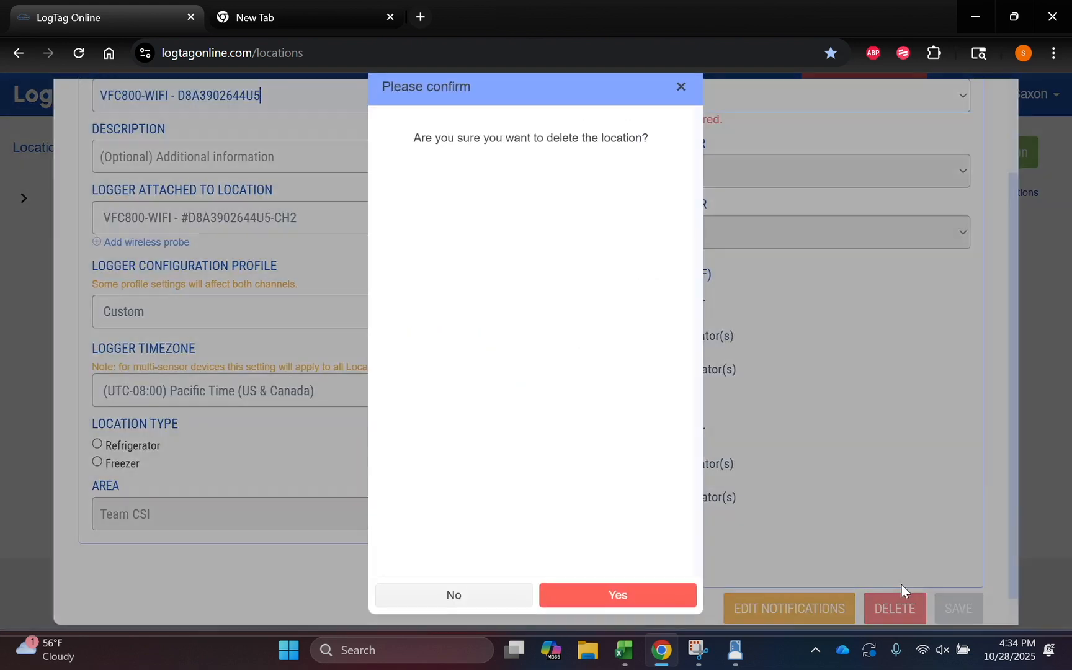
pyautogui.click(678, 607)
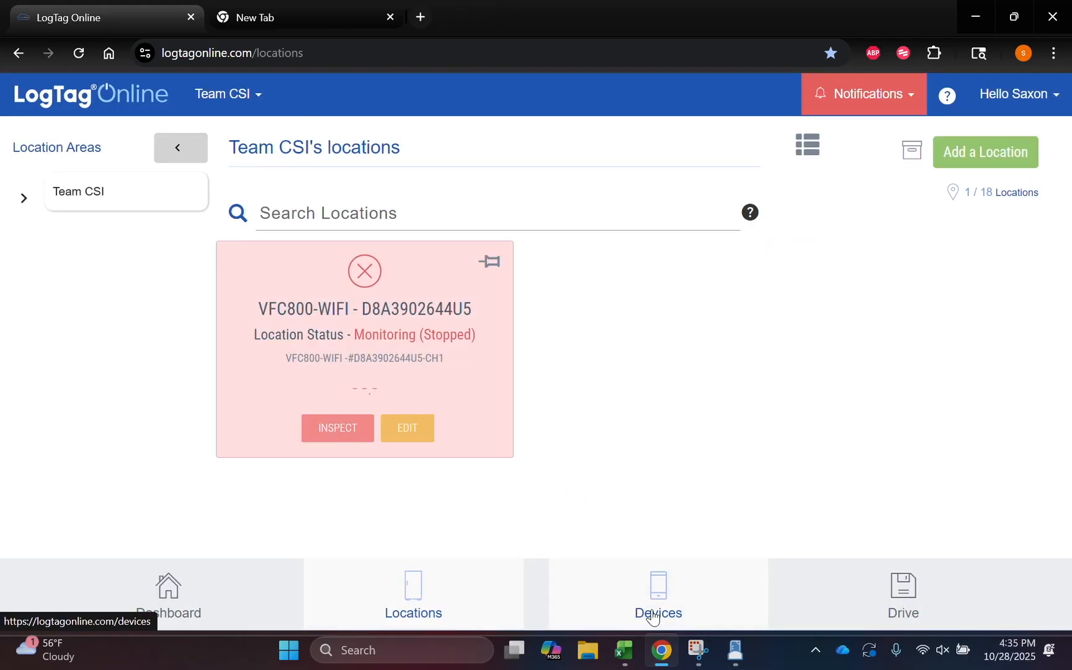
# - Open the remaining channel 1 (CH1) location for editing and name it Med Fridge
pyautogui.moveTo(452, 355); pyautogui.dragTo(347, 359)
pyautogui.click(348, 356)
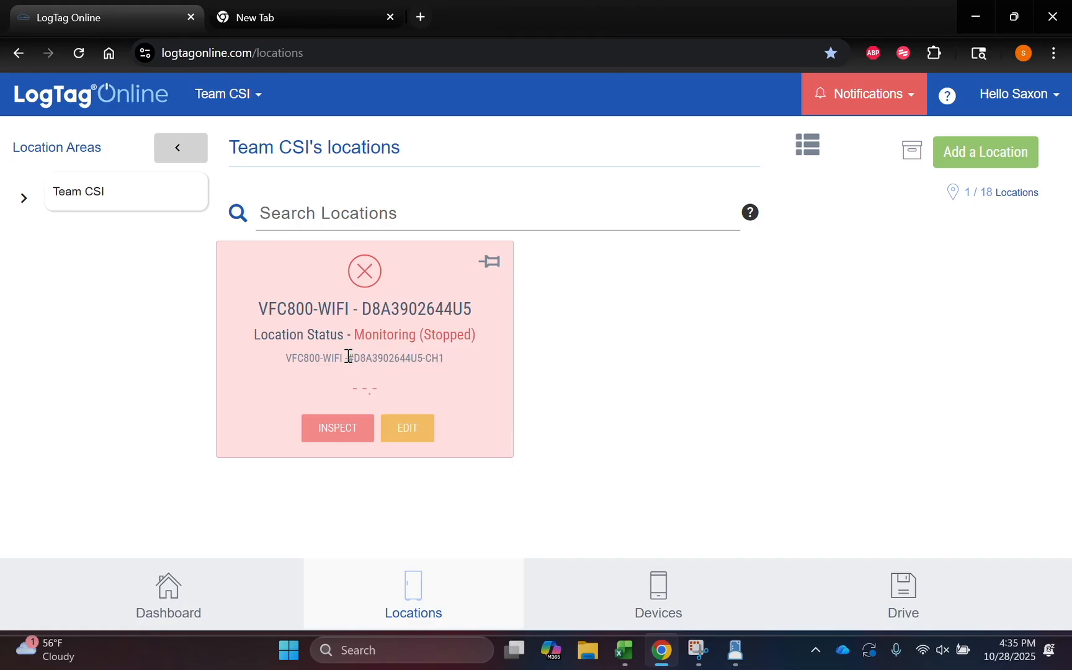
pyautogui.click(408, 429)
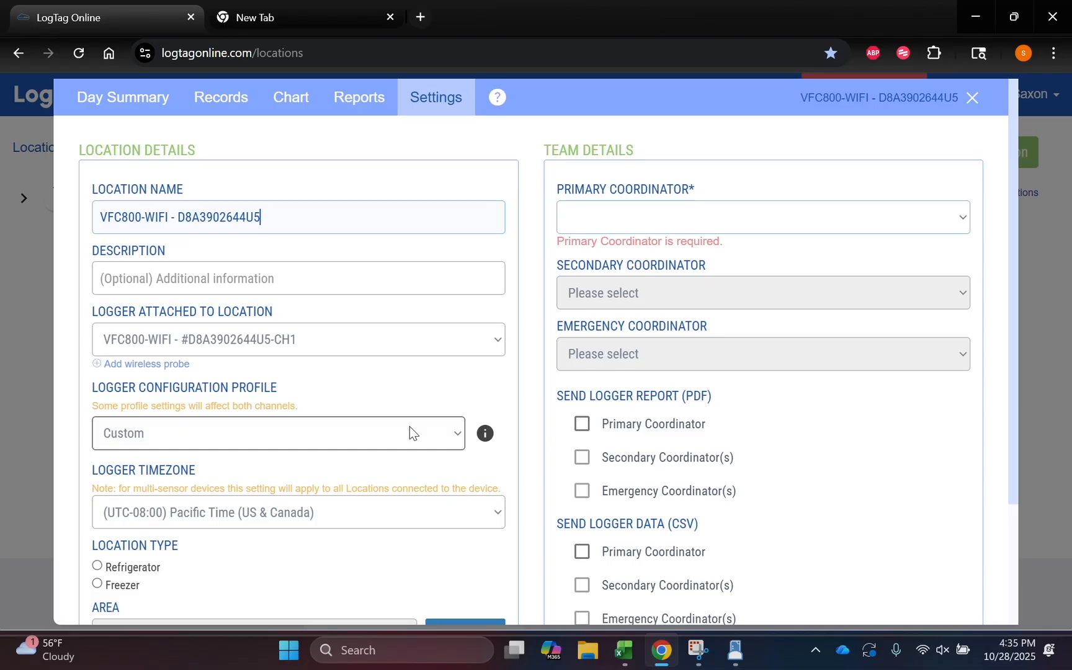
pyautogui.scroll(-1, 410, 426)
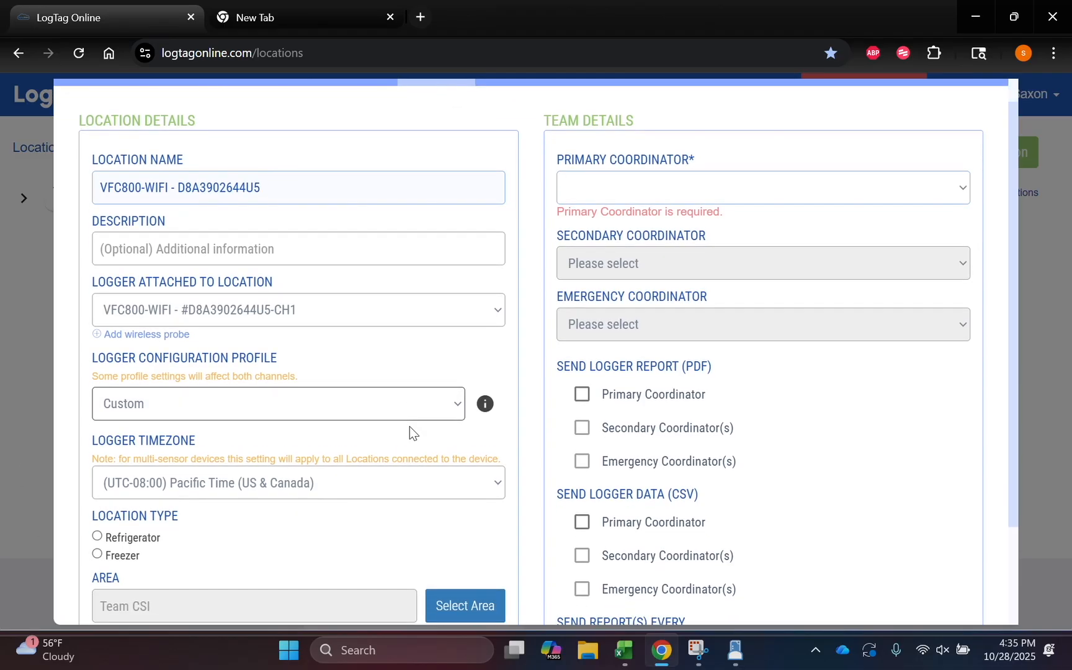
pyautogui.moveTo(282, 194); pyautogui.dragTo(0, 211)
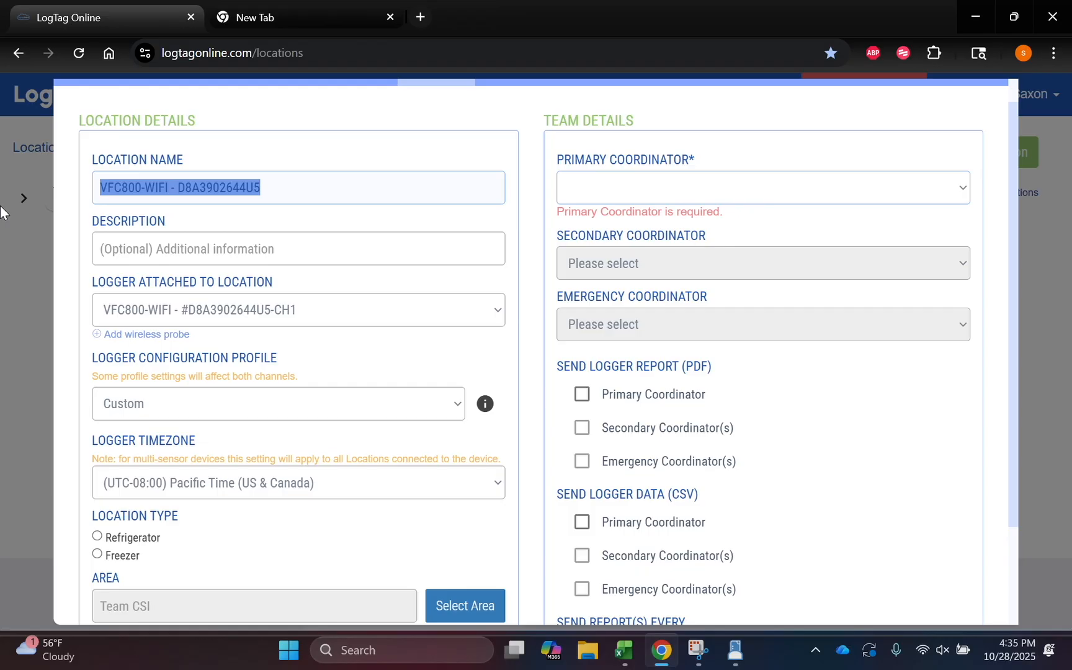
pyautogui.write('Med ')
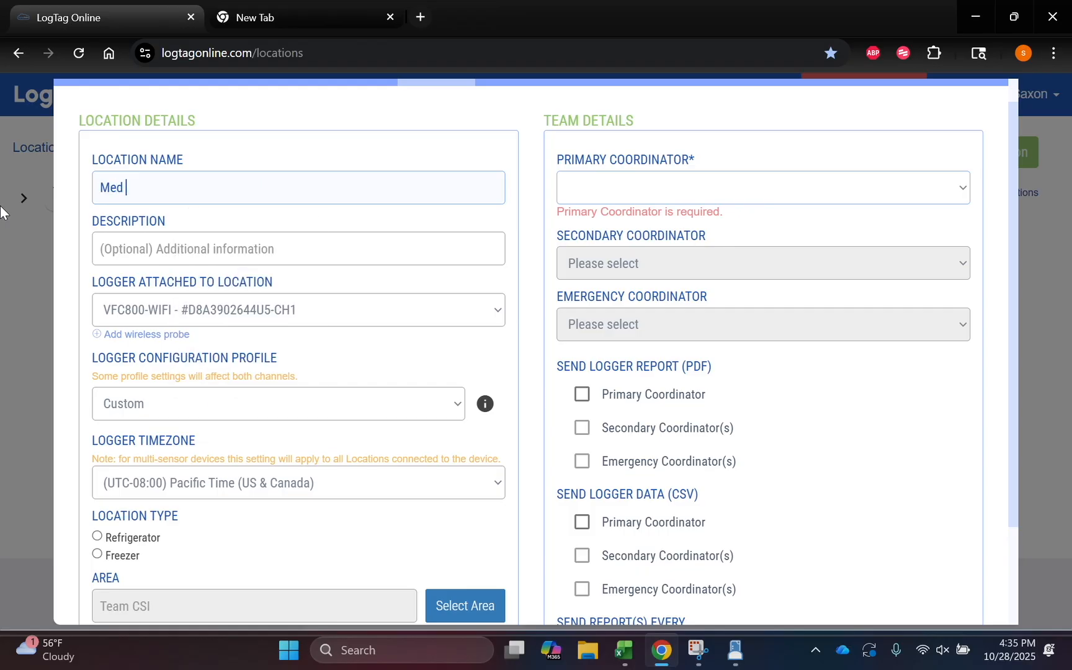
pyautogui.write('Fridge')
# - Enter "Located in MedRoom" as the description of the Med Fridge location
pyautogui.click(196, 240)
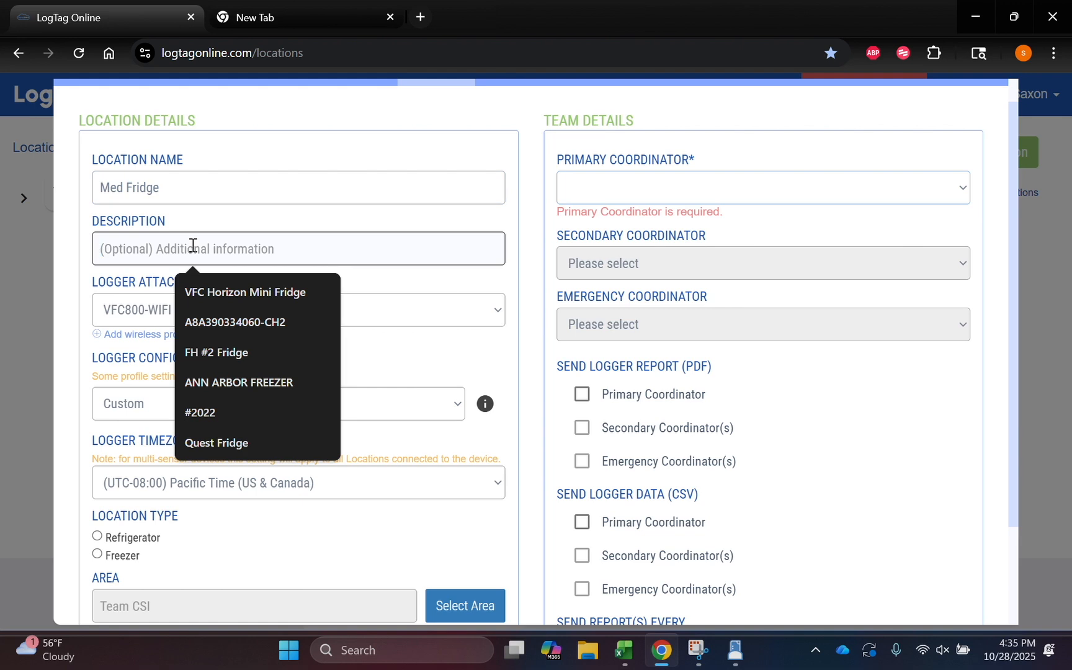
pyautogui.write('Locat')
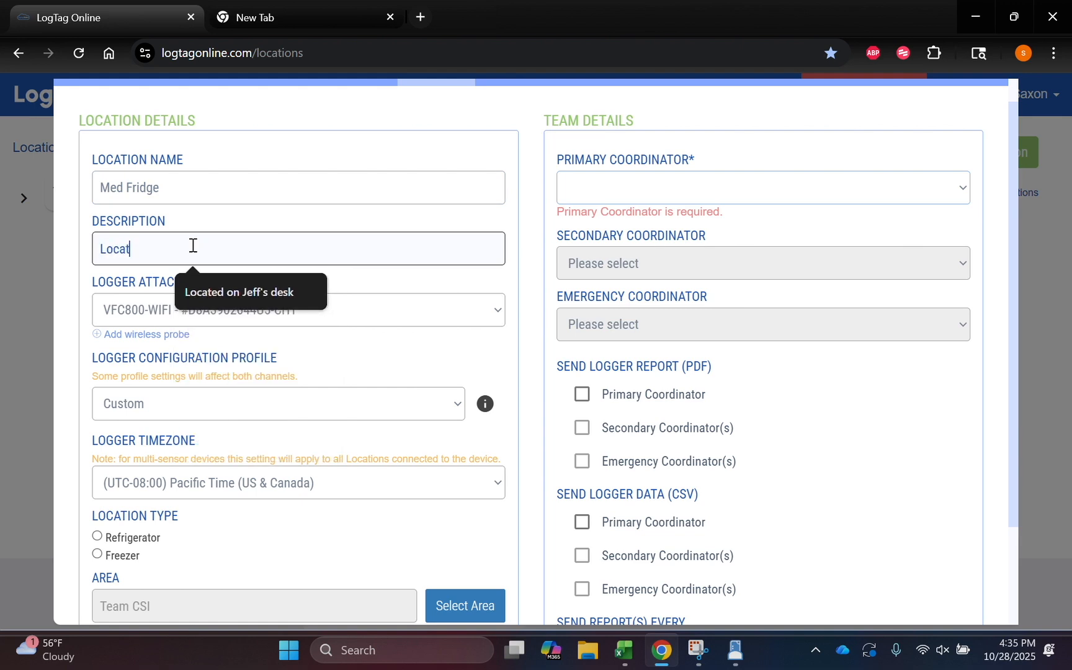
pyautogui.write('ed in Med')
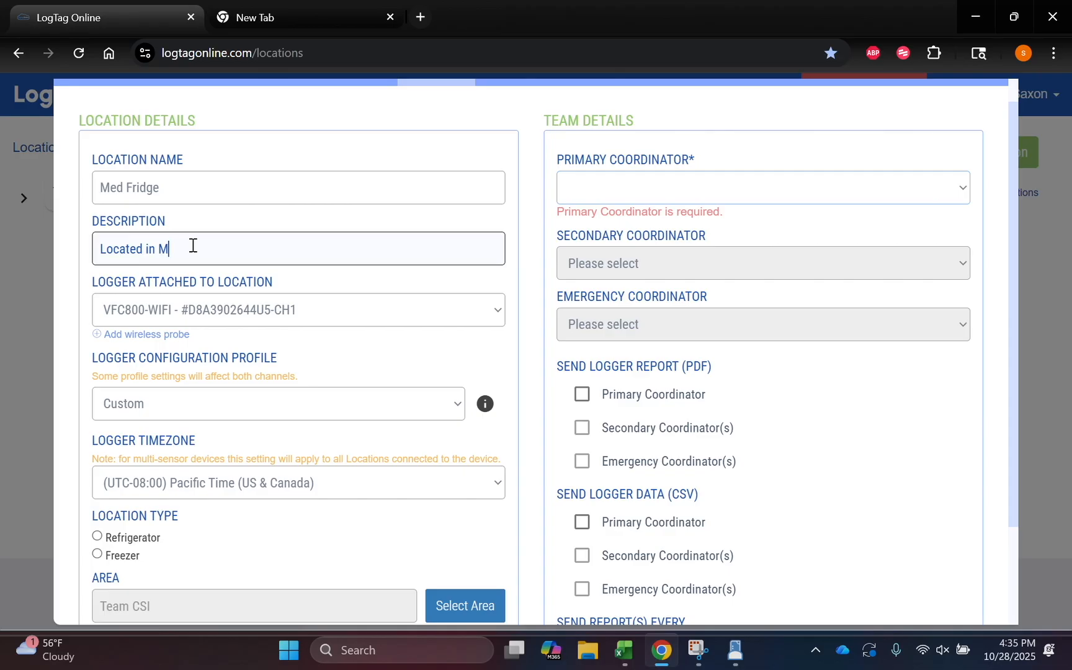
pyautogui.write('Room')
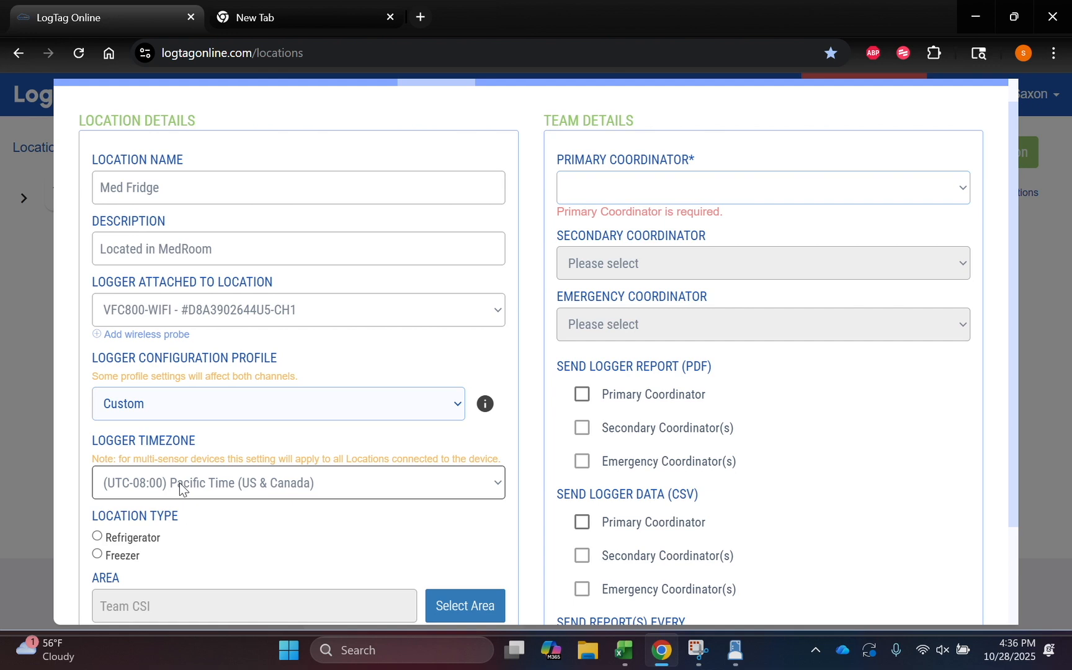
# - Set the location type to Refrigerator and keep Team CSI as the location's area
pyautogui.scroll(-1, 216, 528)
pyautogui.scroll(-1, 215, 527)
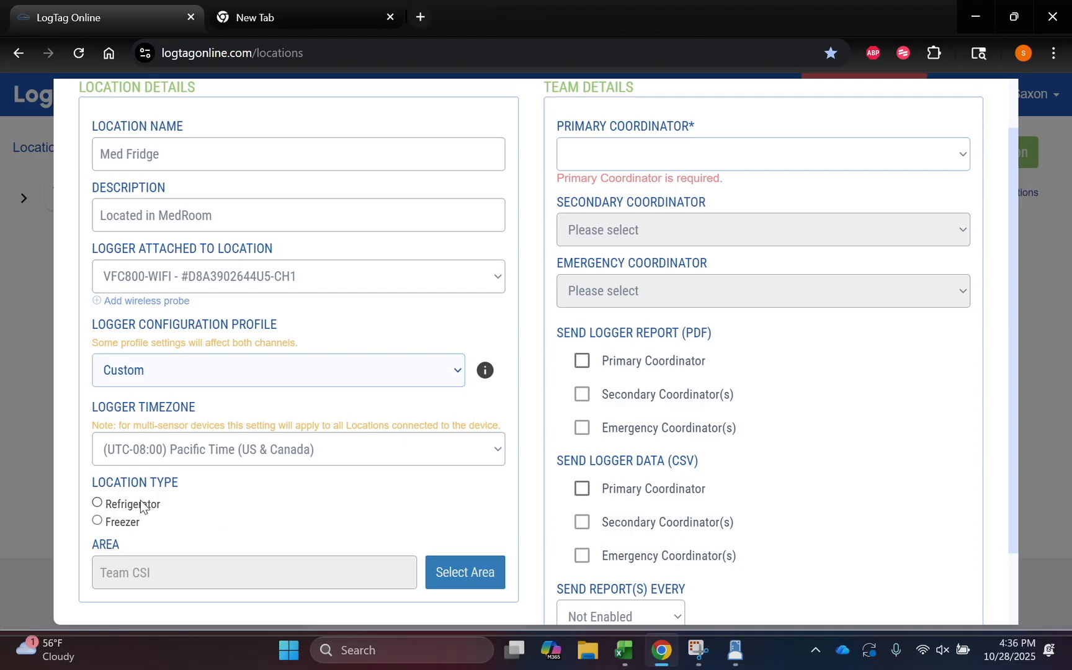
pyautogui.click(152, 509)
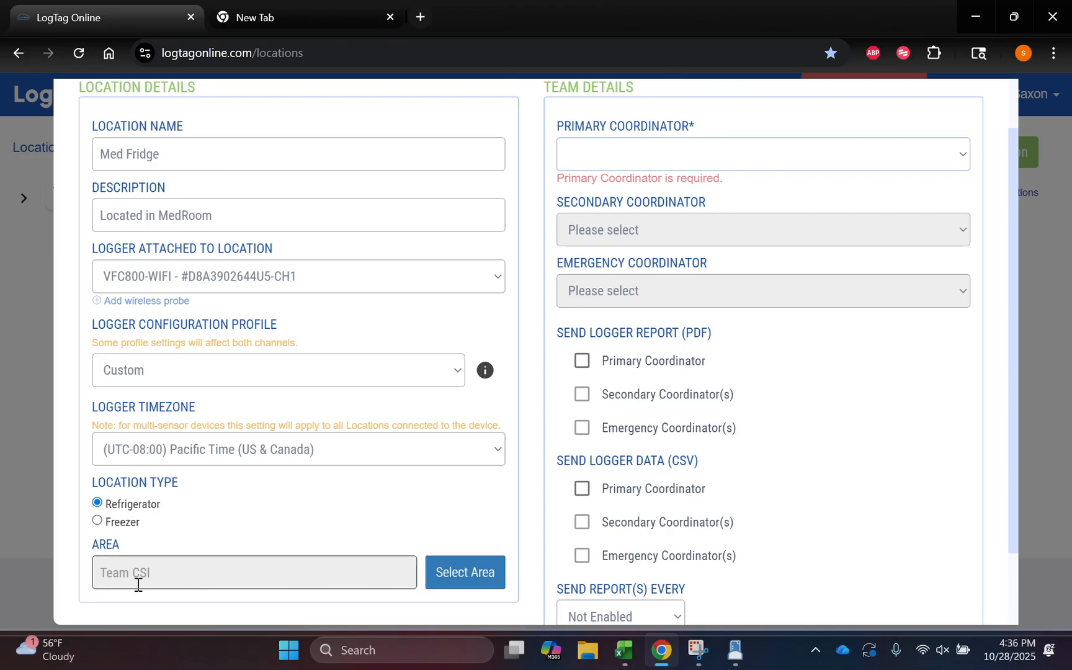
pyautogui.click(476, 572)
pyautogui.scroll(-3, 538, 371)
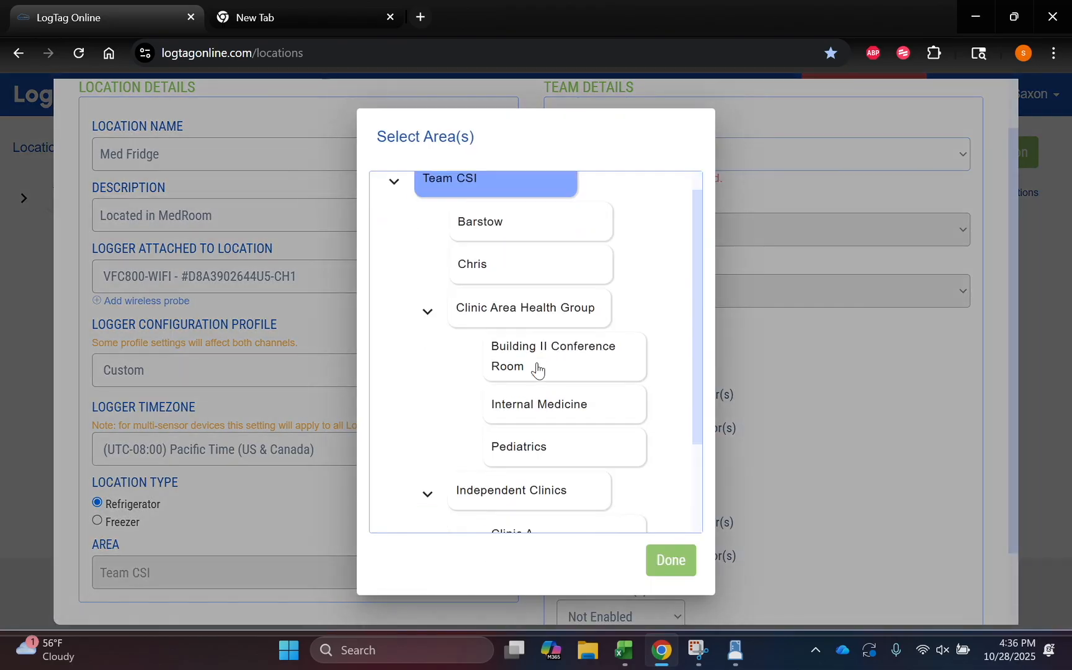
pyautogui.scroll(3, 537, 370)
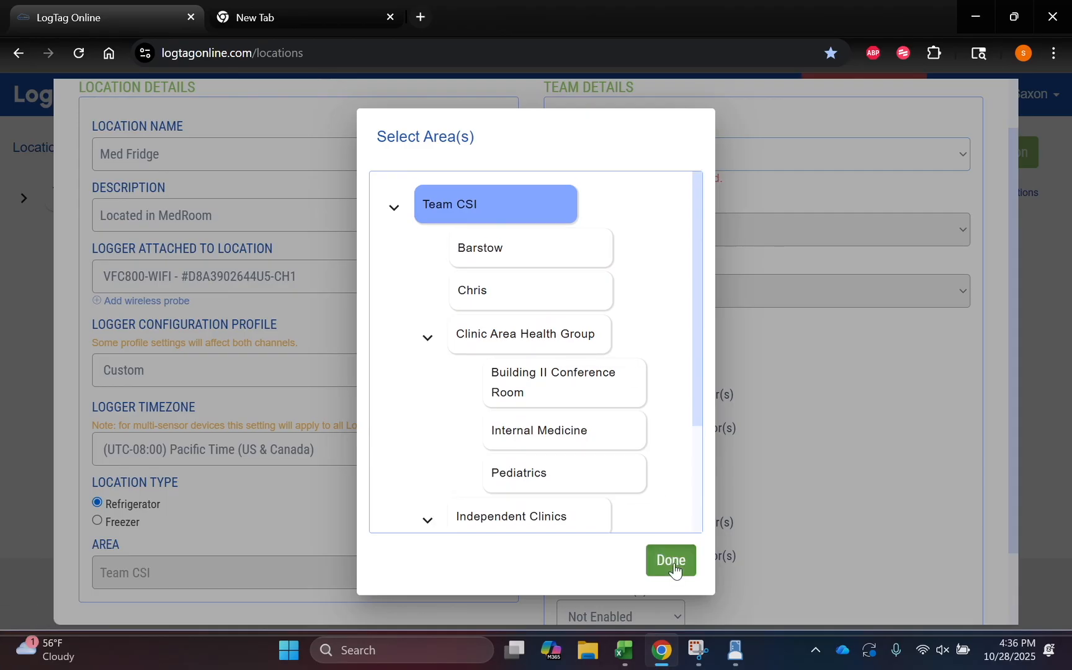
pyautogui.click(674, 568)
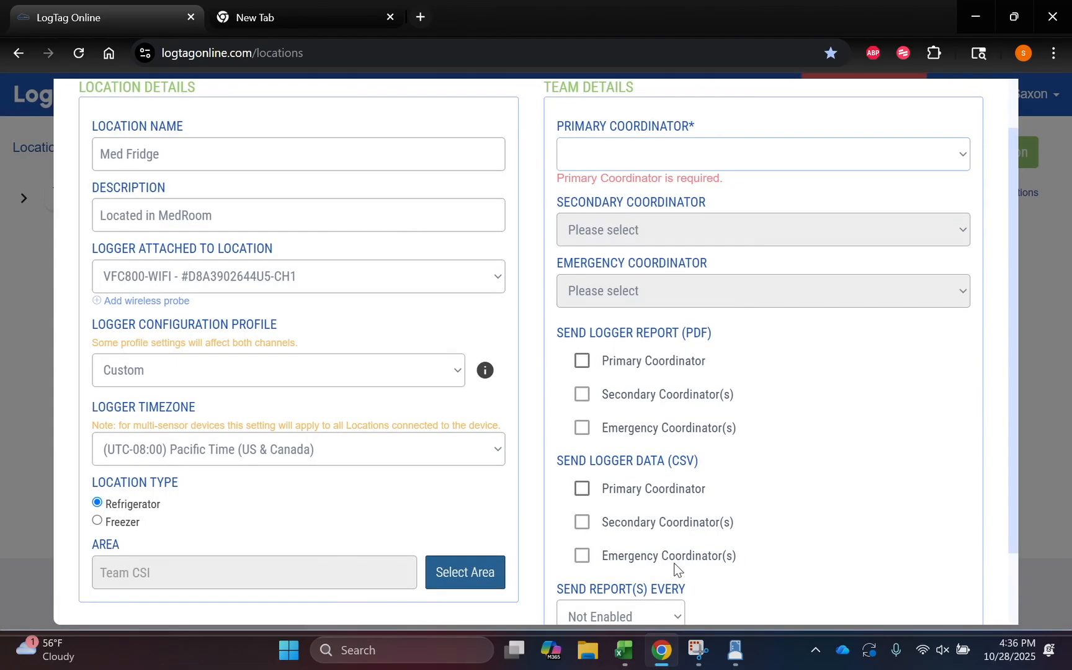
# - Assign Control Solutions as the primary coordinator of the Med Fridge location
pyautogui.scroll(2, 732, 521)
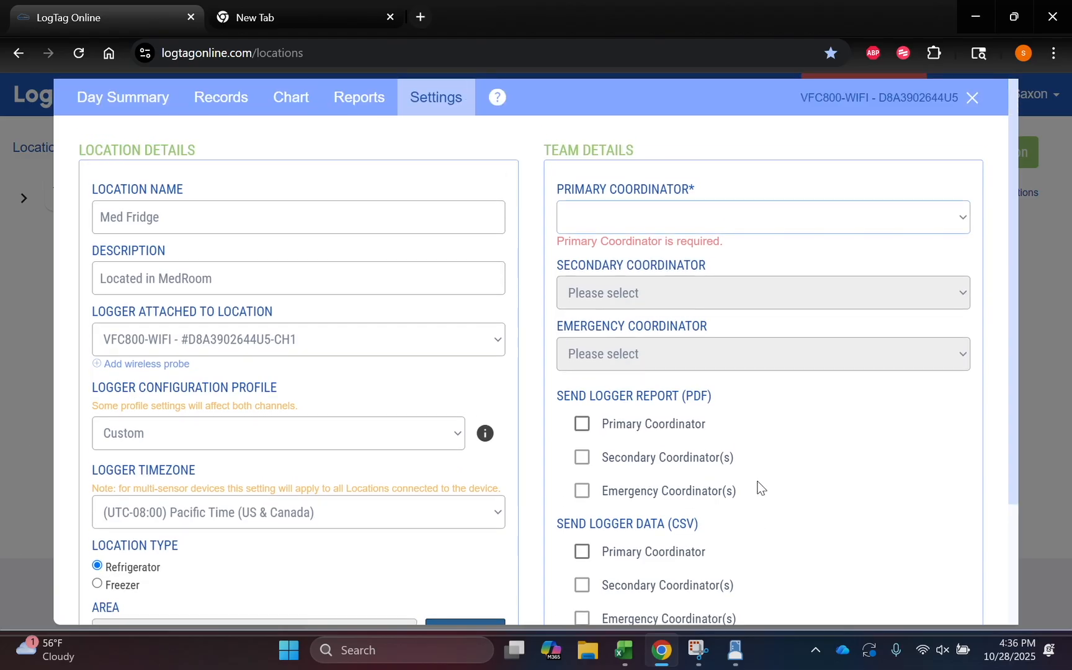
pyautogui.click(732, 222)
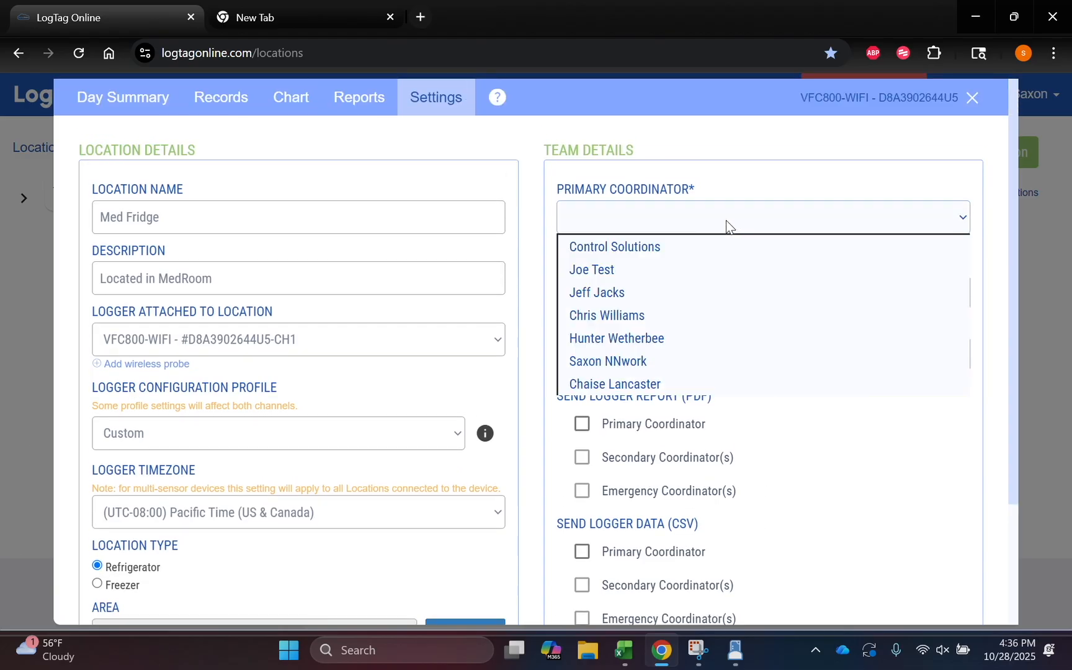
pyautogui.click(672, 247)
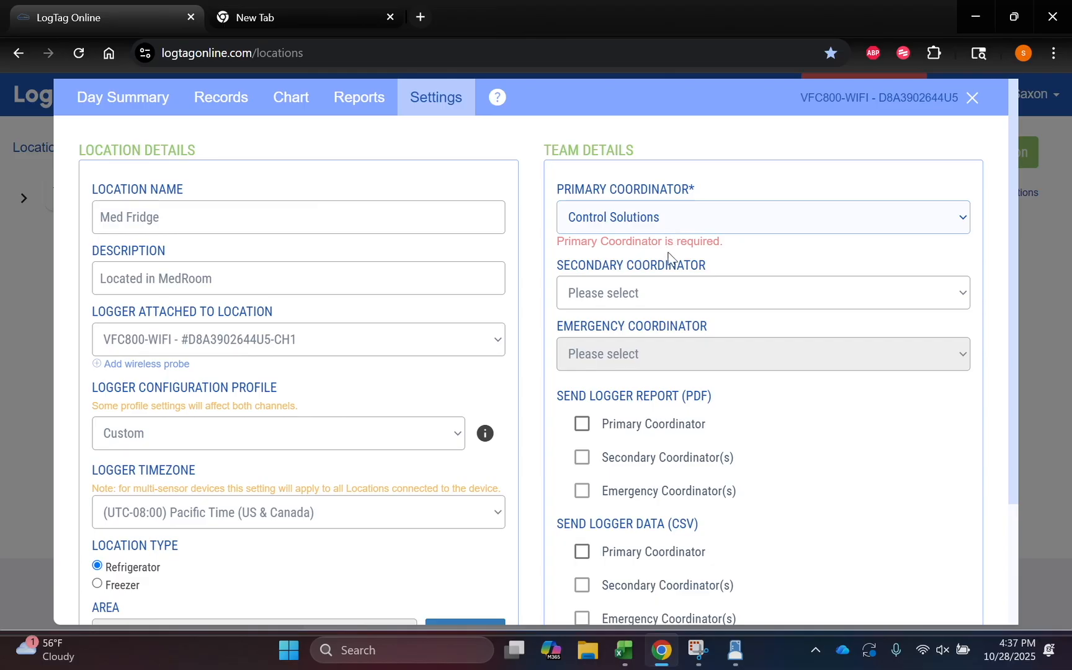
# - Add two team members as secondary coordinators and the test contact as emergency coordinator for the Med Fridge location
pyautogui.click(666, 294)
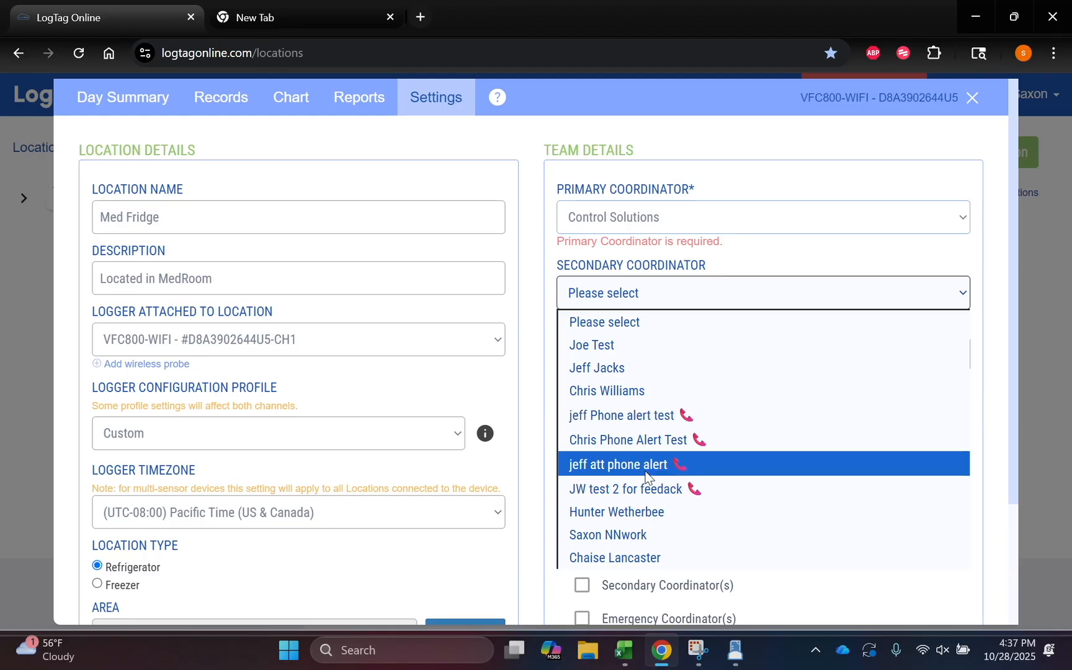
pyautogui.click(659, 557)
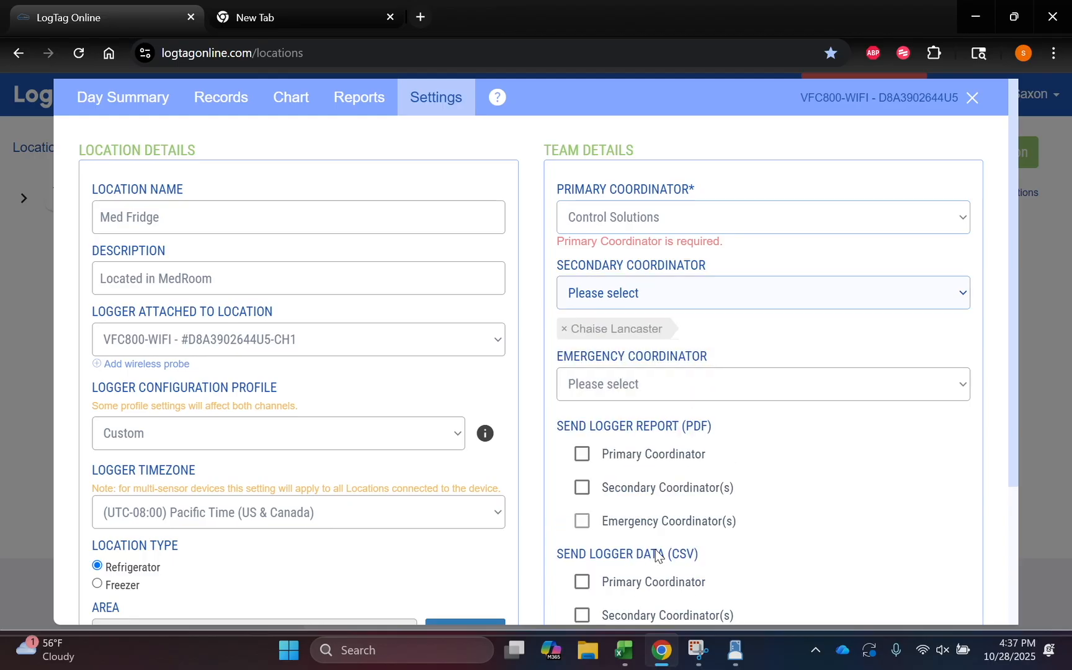
pyautogui.click(716, 286)
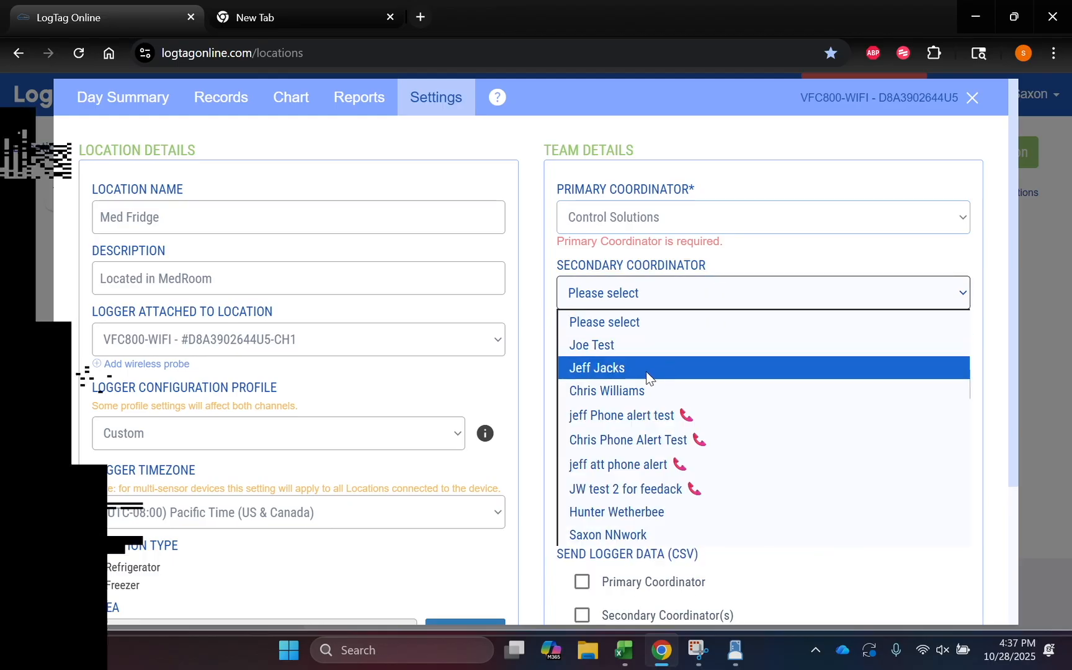
pyautogui.click(630, 392)
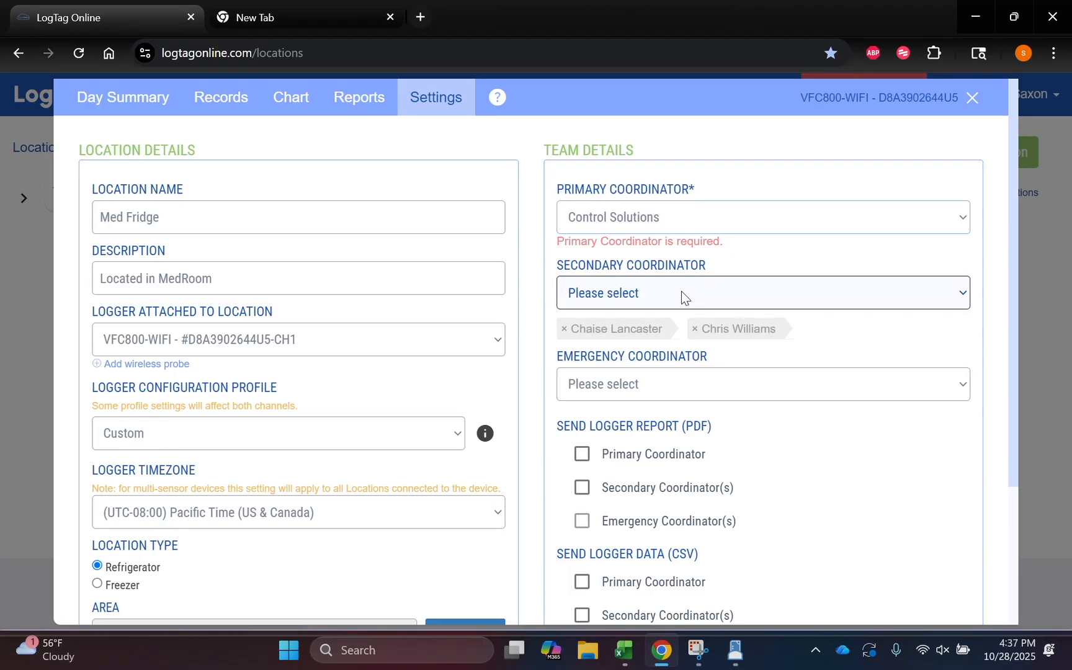
pyautogui.click(682, 290)
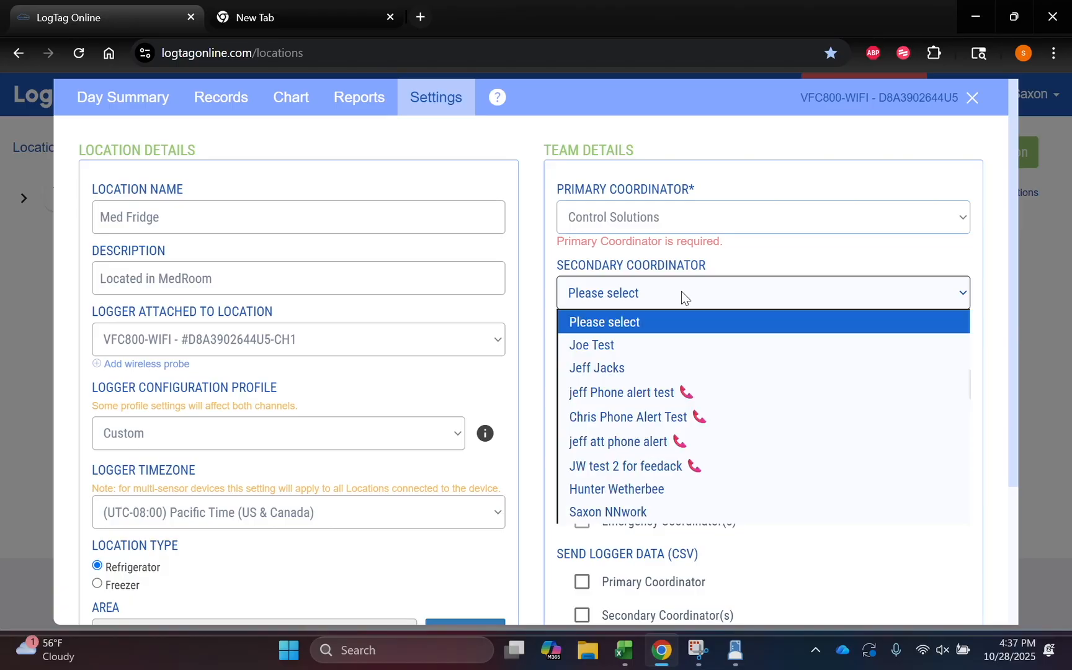
pyautogui.click(681, 290)
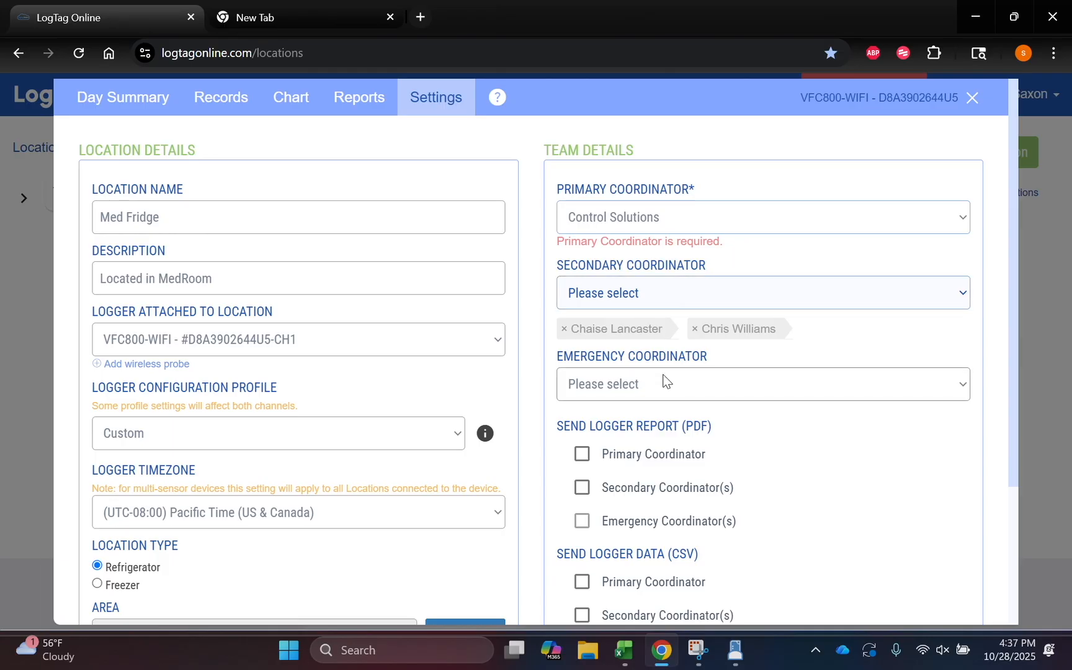
pyautogui.click(662, 395)
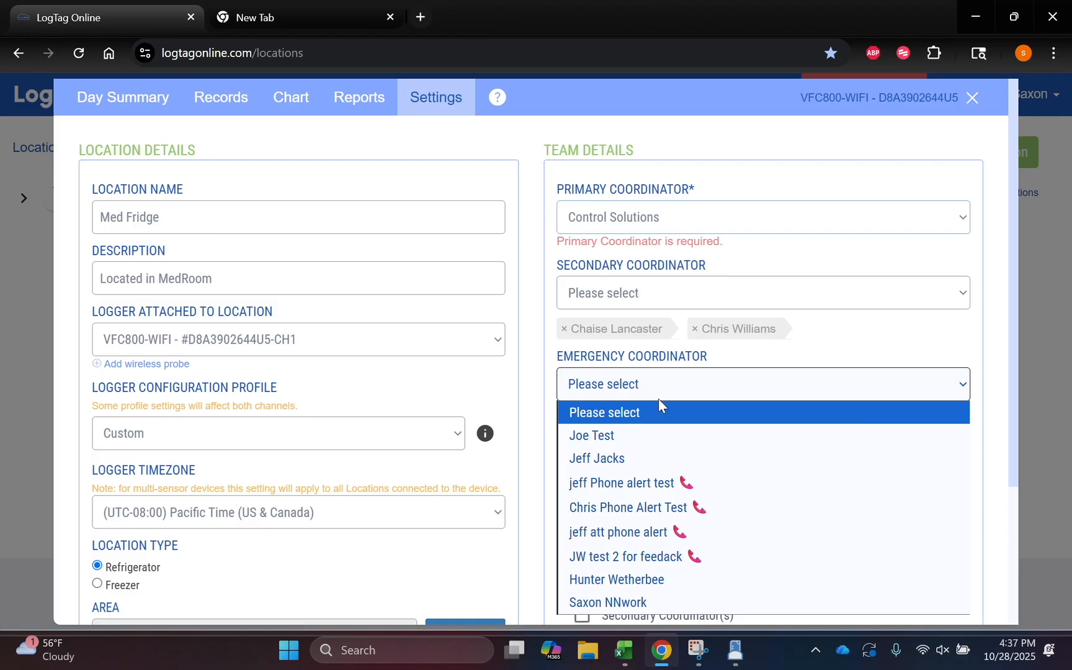
pyautogui.click(635, 441)
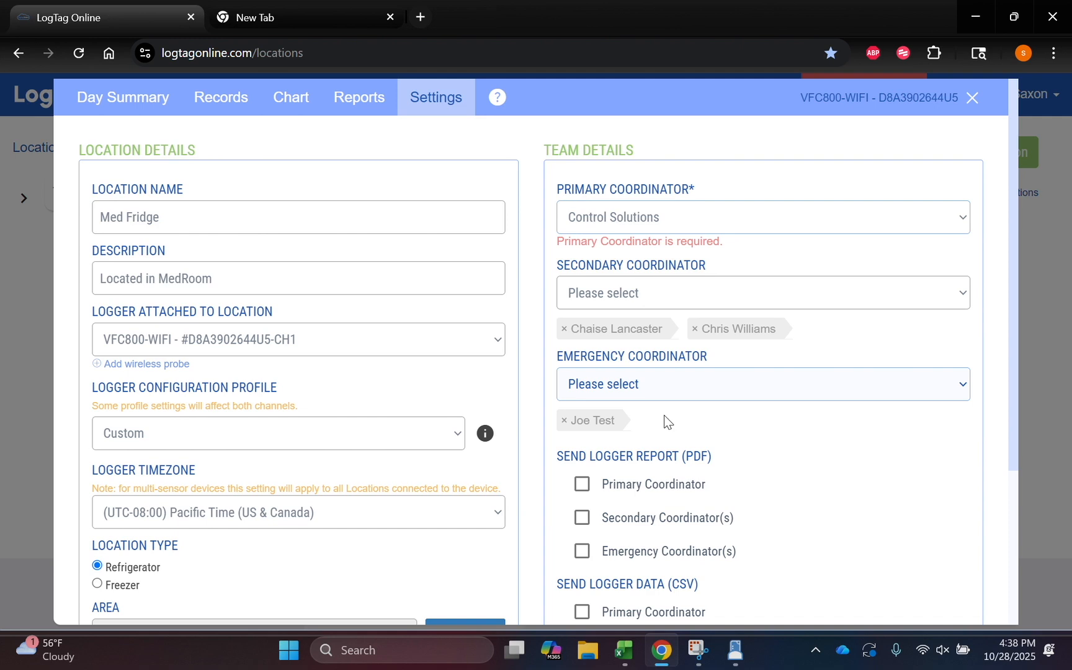
# - Review which coordinators can receive the PDF logger report and CSV logger data, and the report schedule options
pyautogui.scroll(-2, 744, 420)
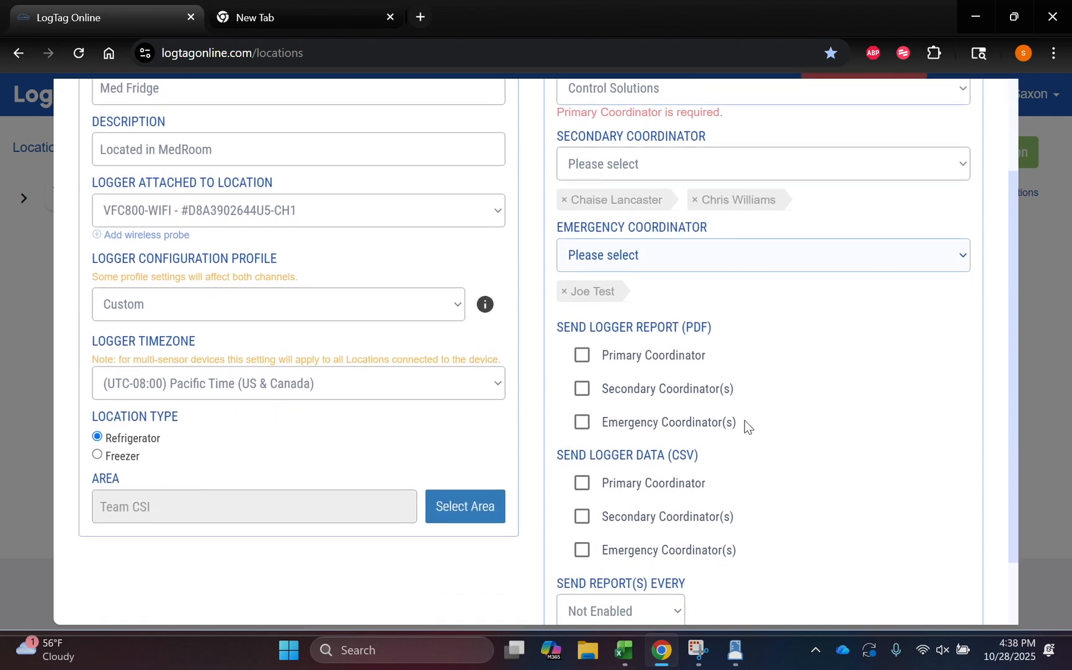
pyautogui.scroll(-1, 745, 420)
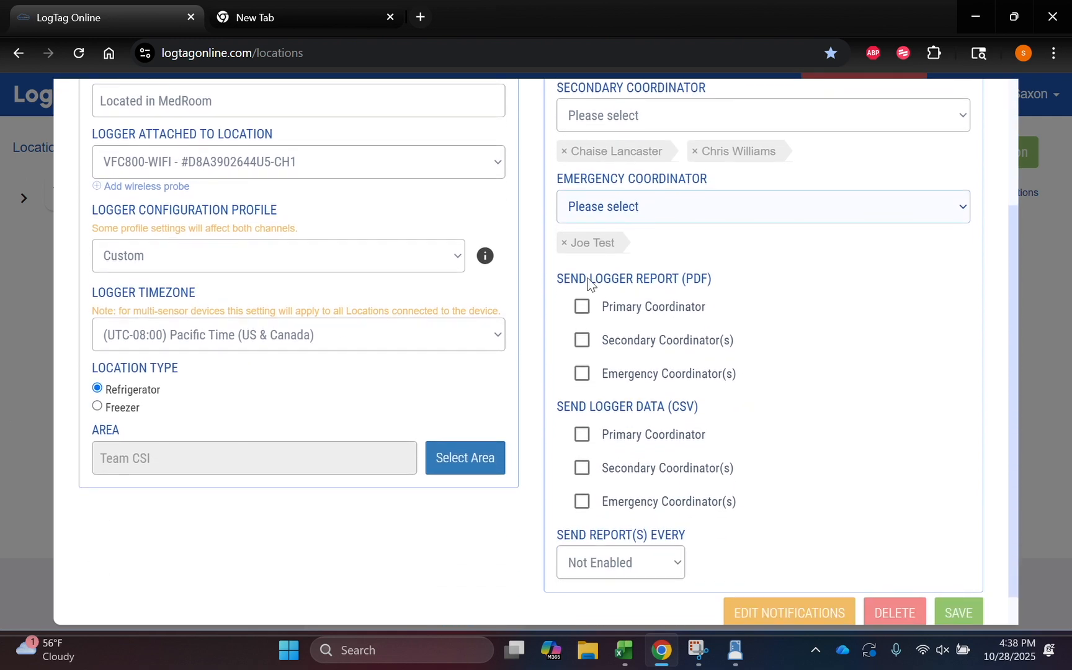
pyautogui.moveTo(558, 279); pyautogui.dragTo(721, 273)
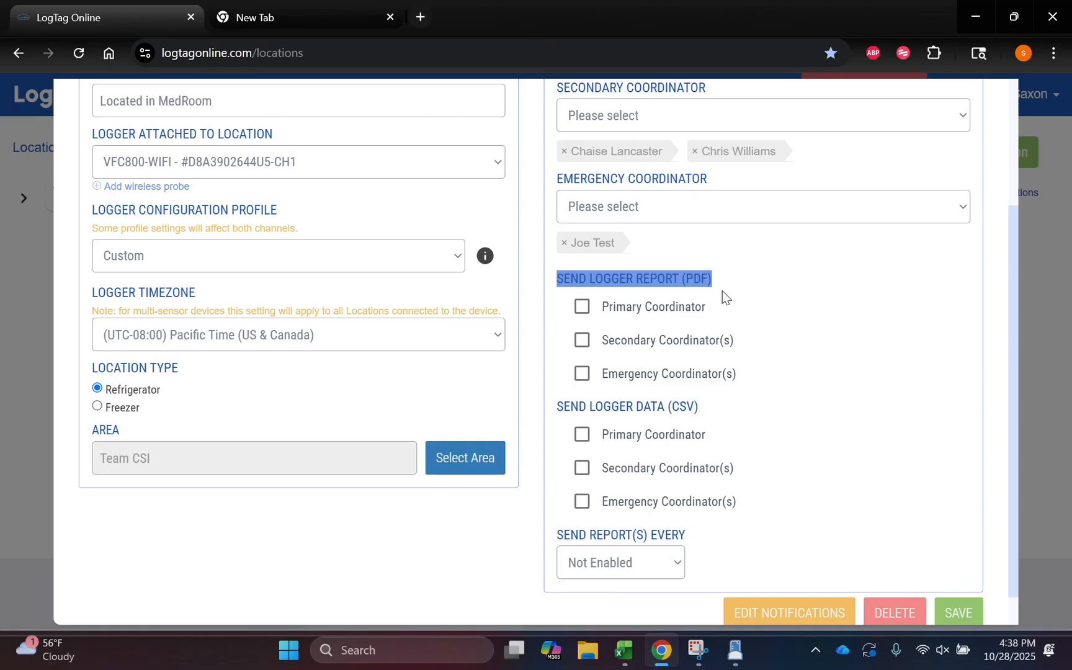
pyautogui.click(710, 428)
pyautogui.moveTo(558, 413); pyautogui.dragTo(711, 404)
pyautogui.rightClick(712, 405)
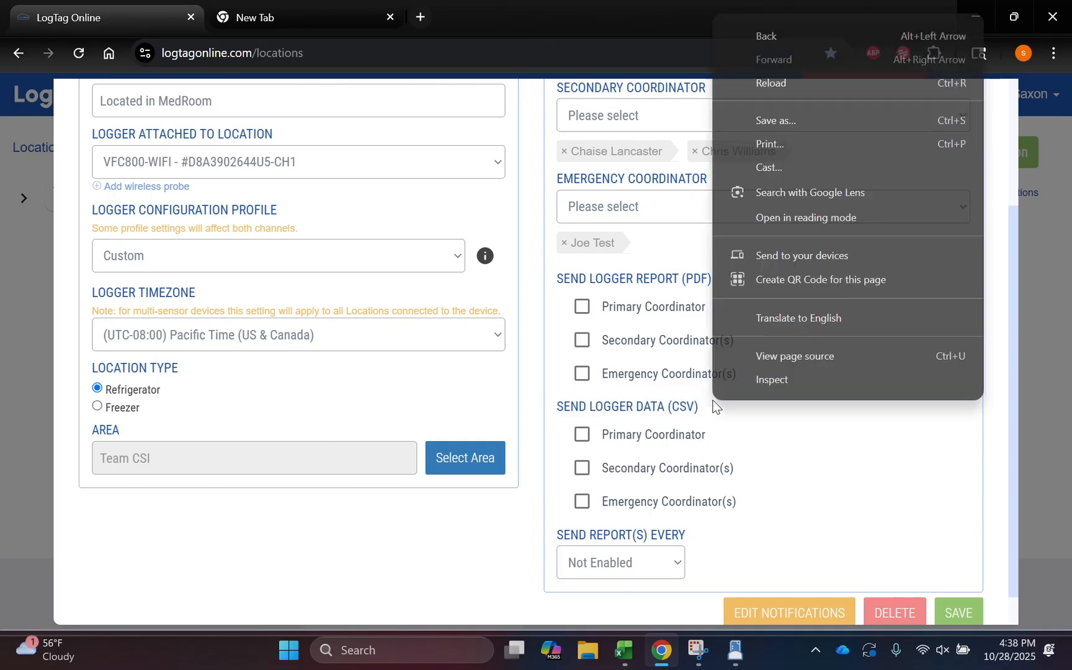
pyautogui.click(630, 273)
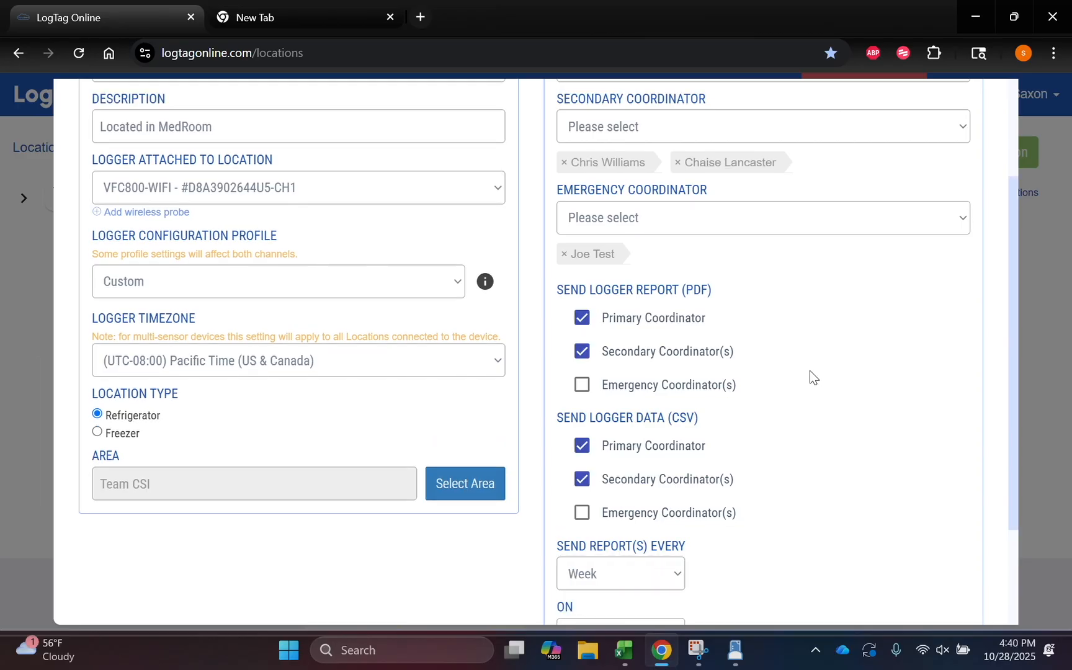
pyautogui.scroll(-1, 773, 335)
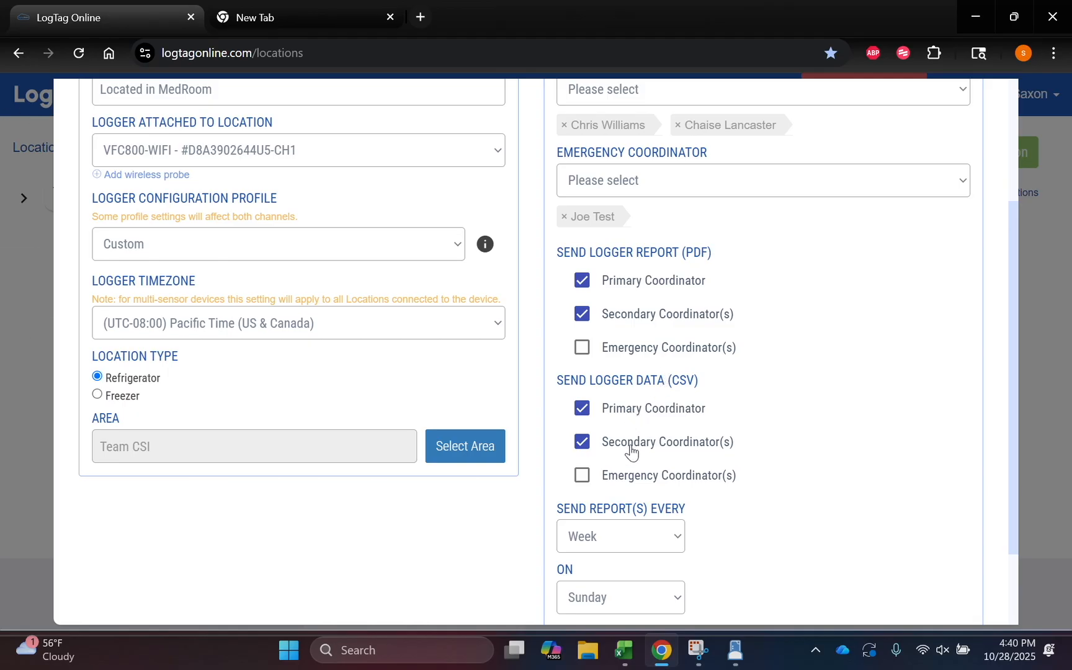
# - Schedule the Med Fridge location's weekly logger reports to be sent on Monday
pyautogui.scroll(-1, 631, 450)
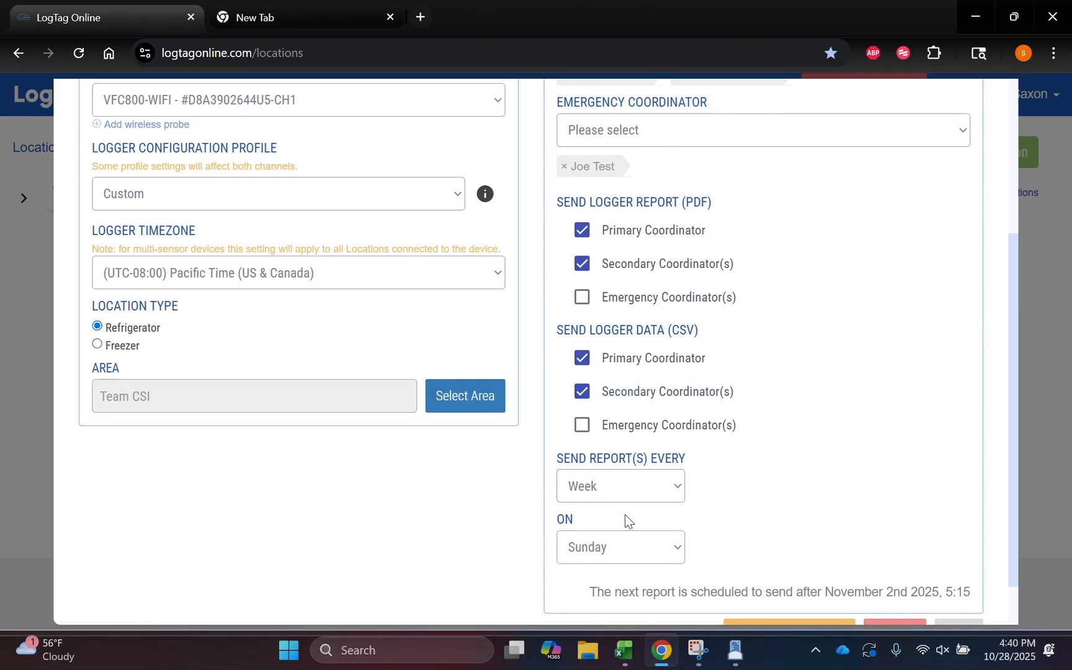
pyautogui.rightClick(647, 557)
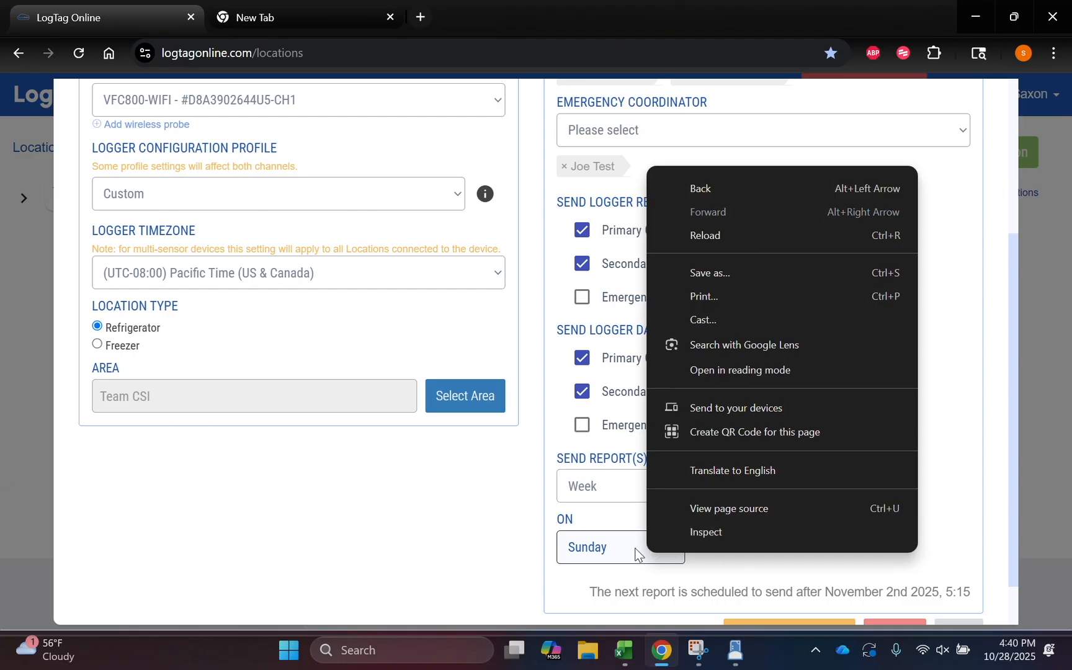
pyautogui.click(615, 557)
pyautogui.click(606, 409)
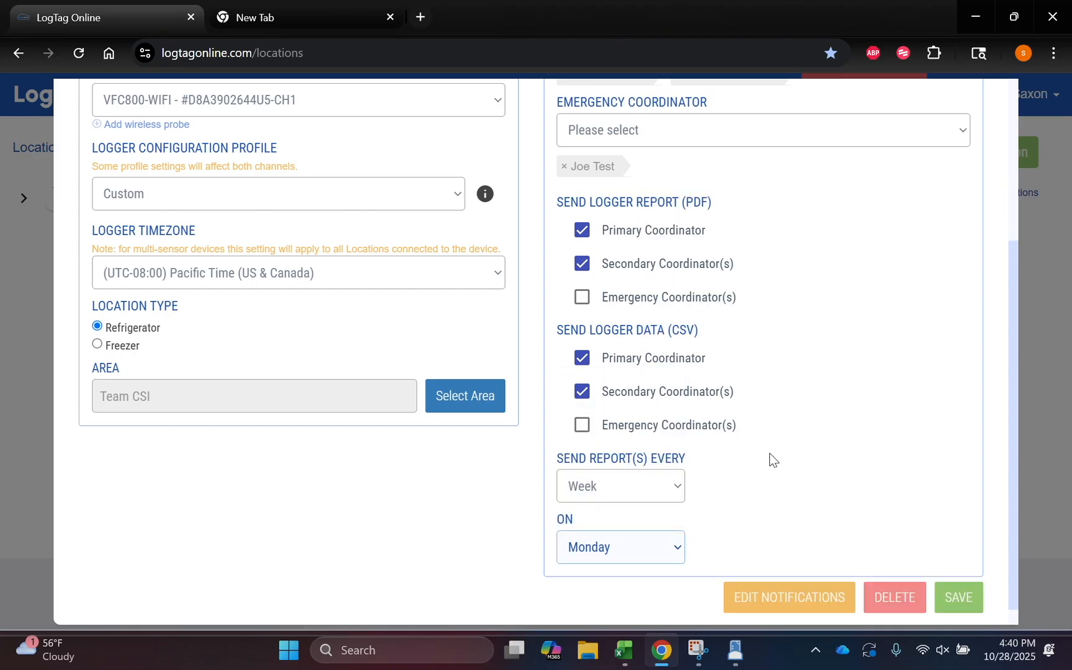
# - Review the Med Fridge location's notification settings, from alarm detection to the probe calibration reminder, and save them
pyautogui.scroll(-1, 770, 460)
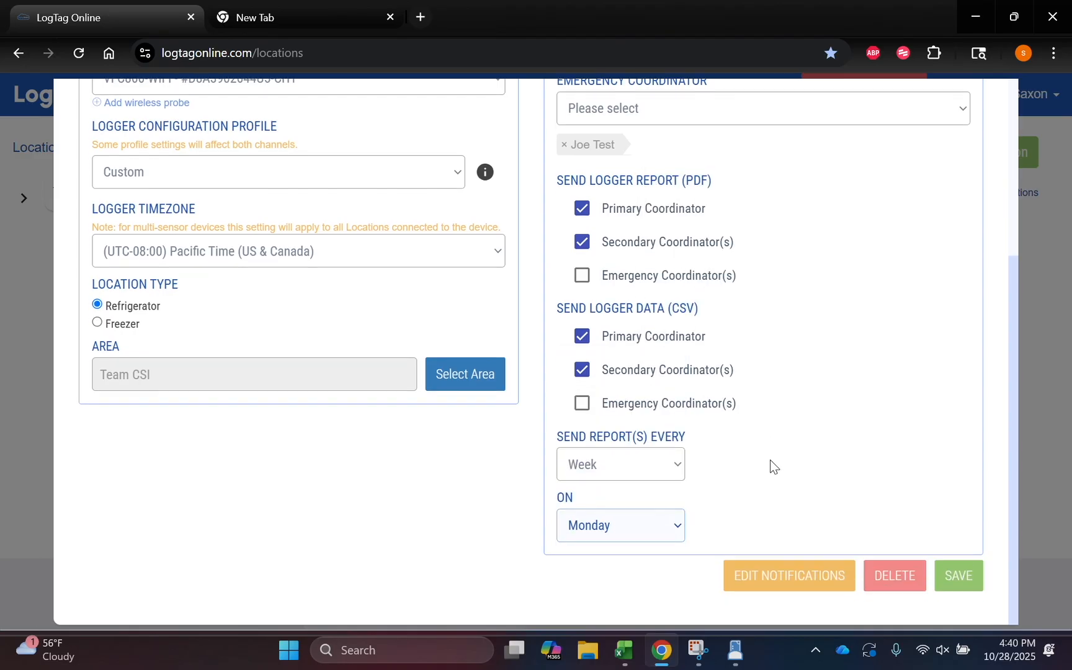
pyautogui.click(771, 584)
pyautogui.rightClick(771, 582)
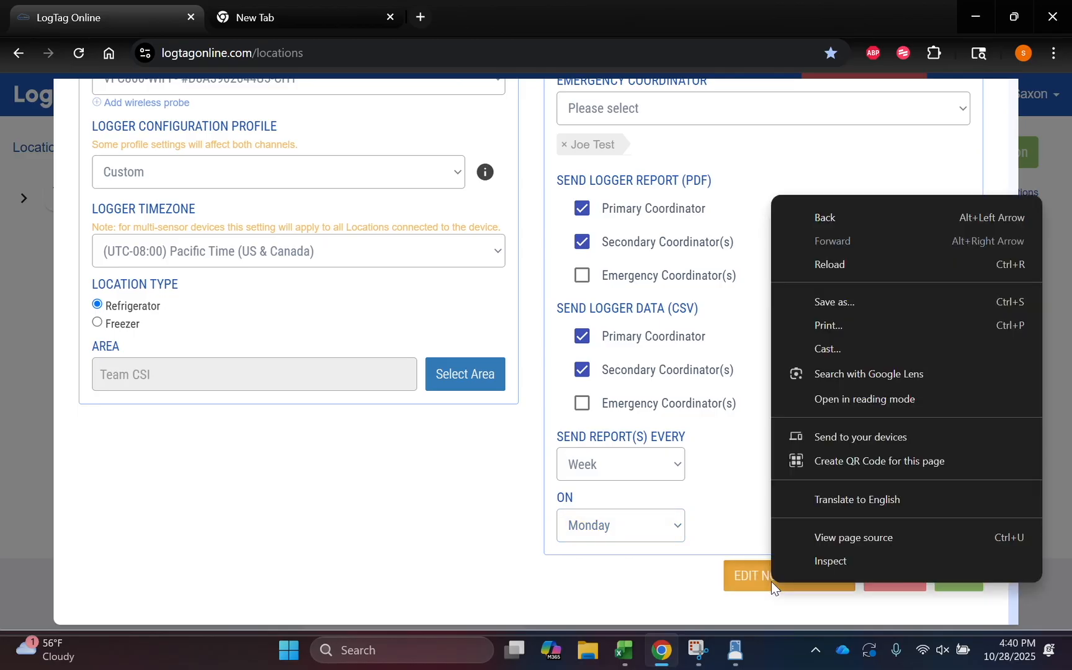
pyautogui.click(765, 583)
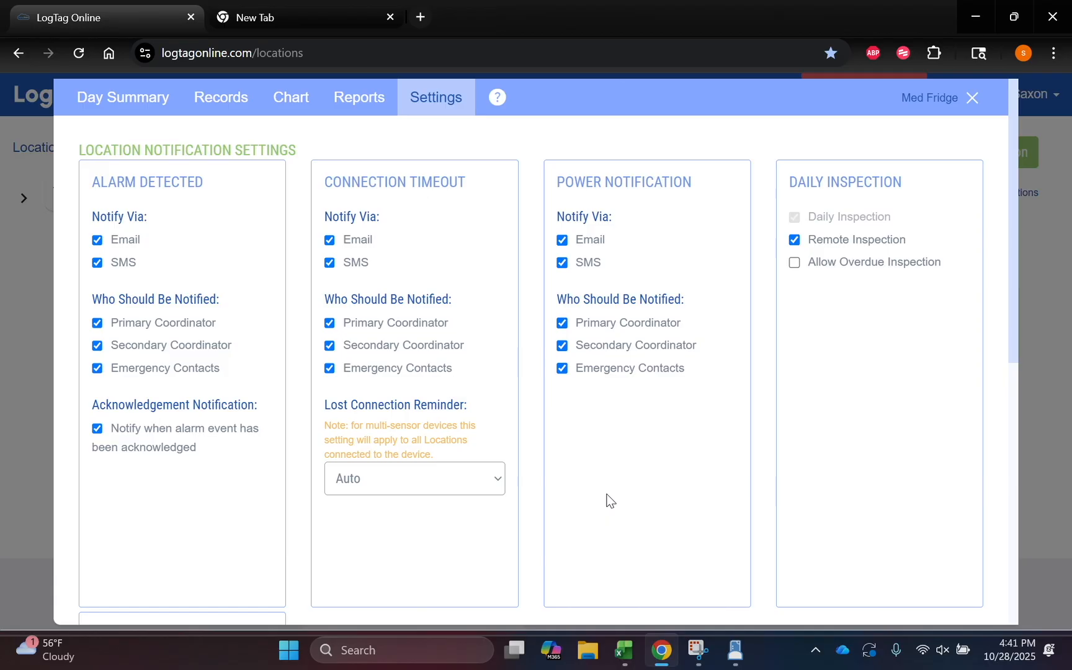
pyautogui.scroll(-1, 611, 502)
pyautogui.scroll(-6, 608, 496)
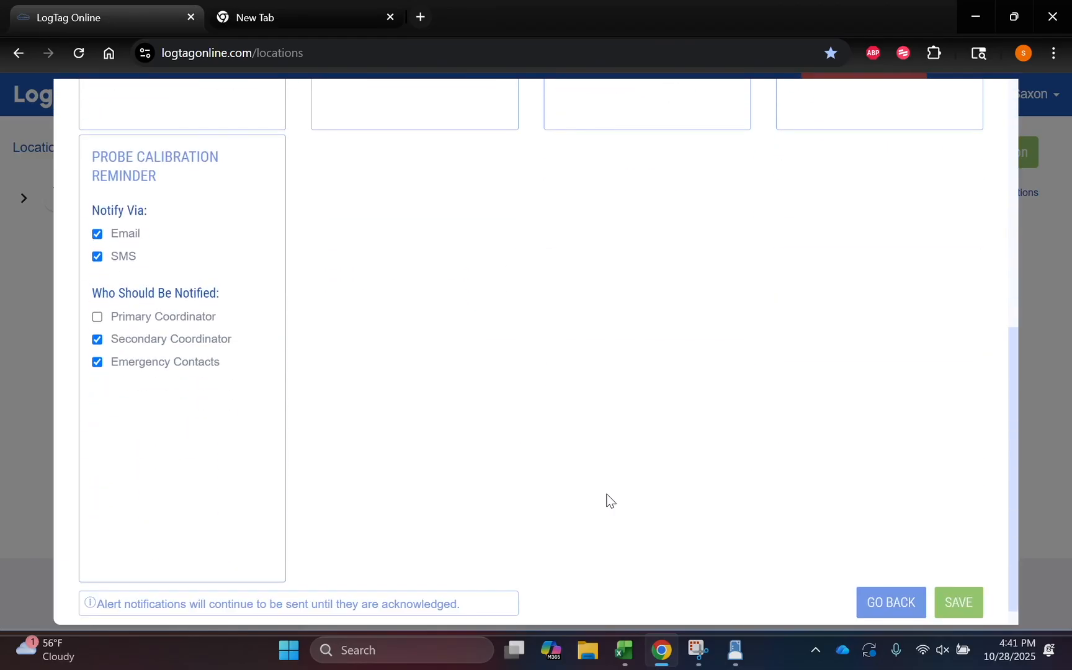
pyautogui.click(969, 608)
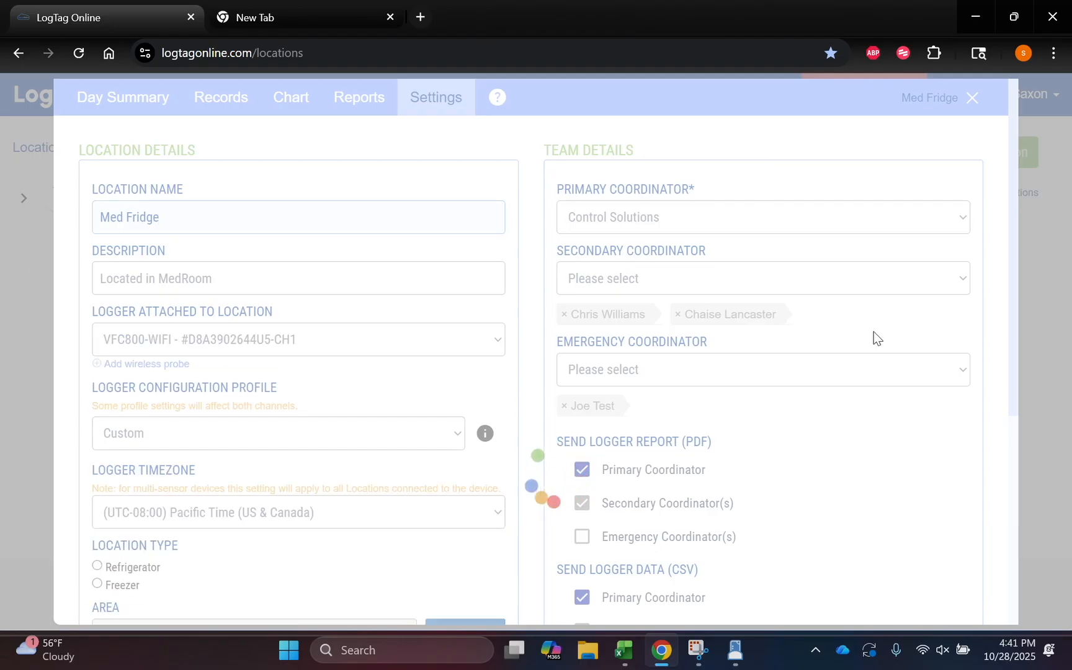
# - Check the Med Fridge location's details and report schedule, and save the location settings
pyautogui.scroll(-3, 873, 331)
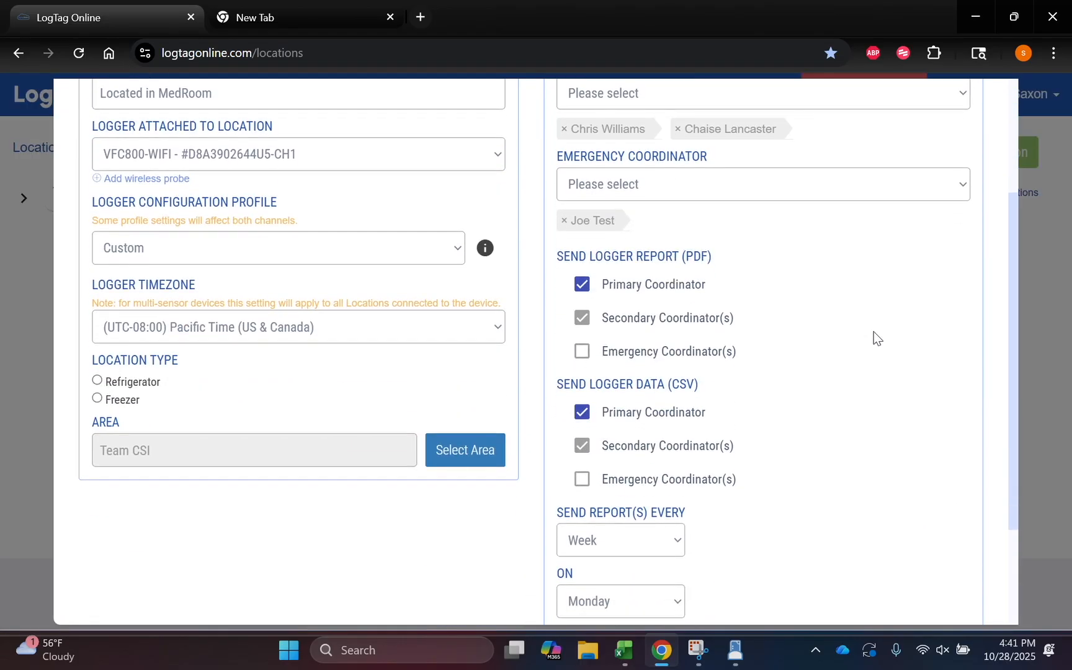
pyautogui.scroll(-3, 873, 332)
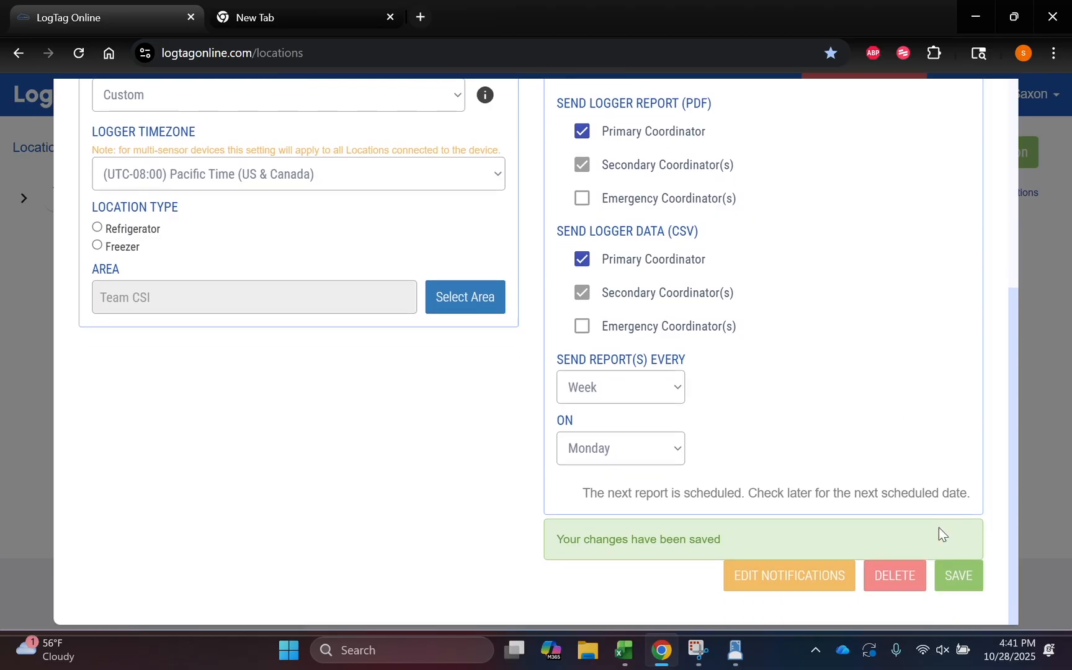
pyautogui.click(956, 580)
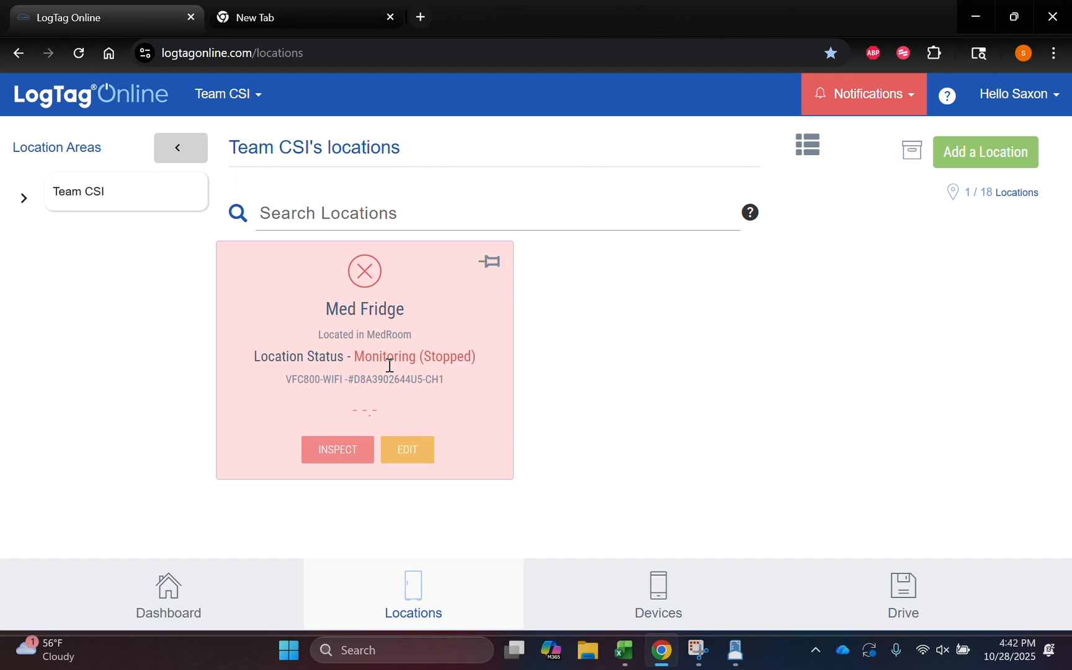
# - Open Team CSI's user management and set the new user's role to Call Alert
pyautogui.click(1018, 93)
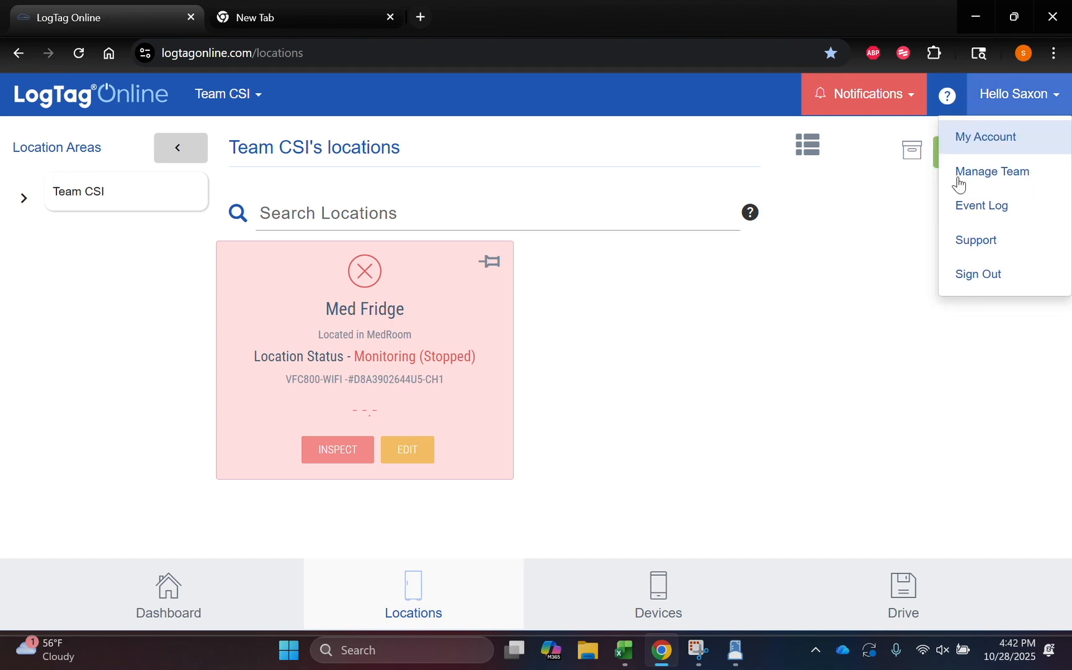
pyautogui.click(850, 306)
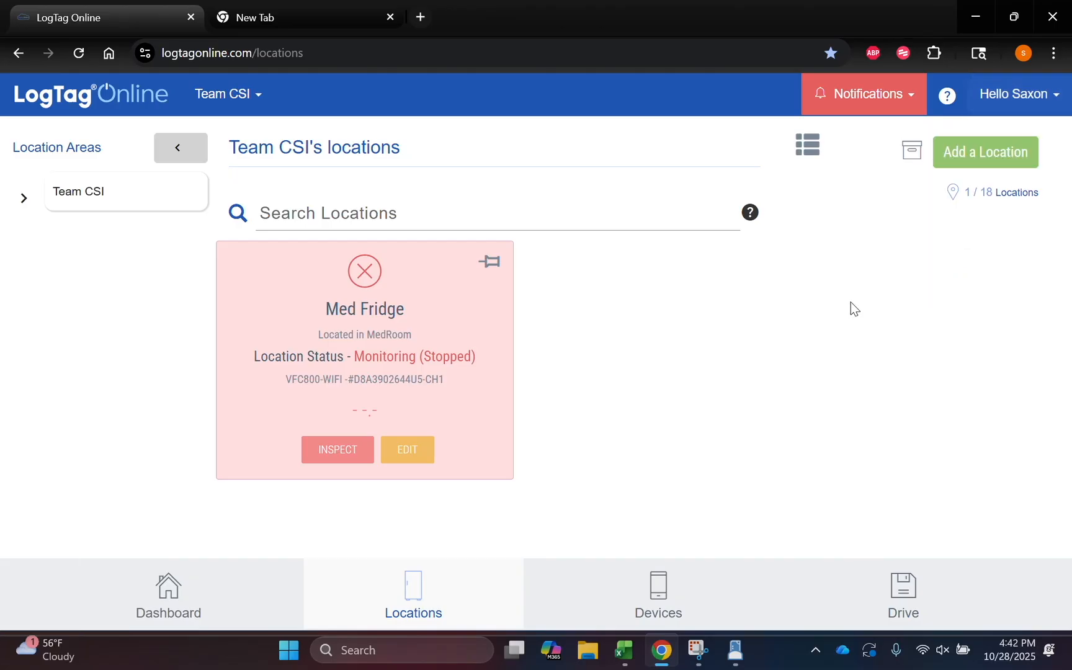
pyautogui.click(1010, 96)
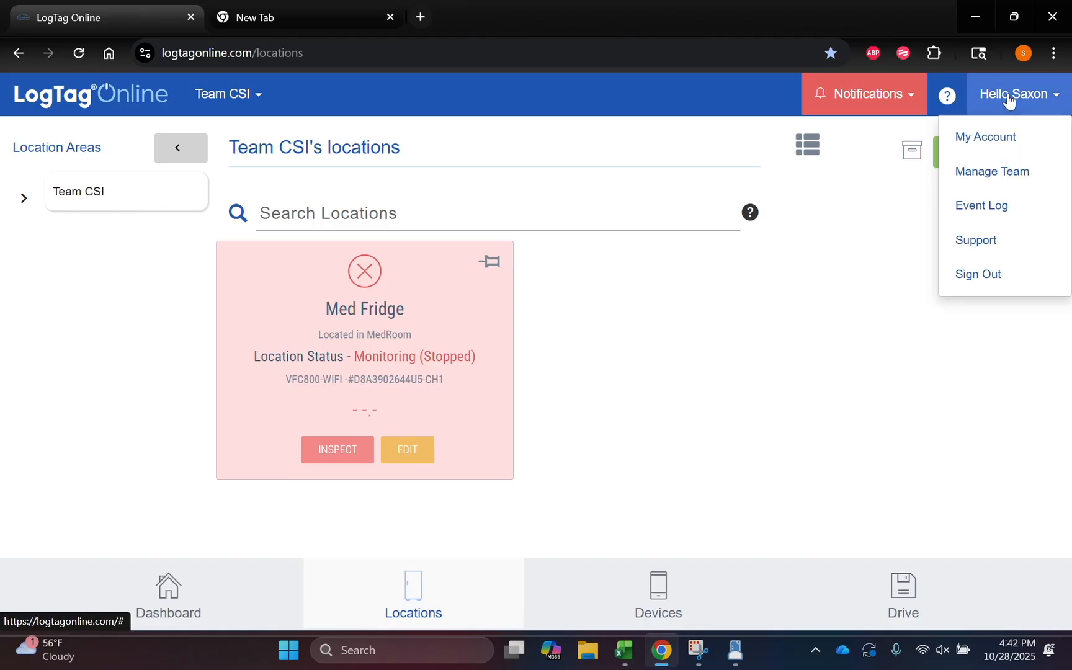
pyautogui.click(996, 172)
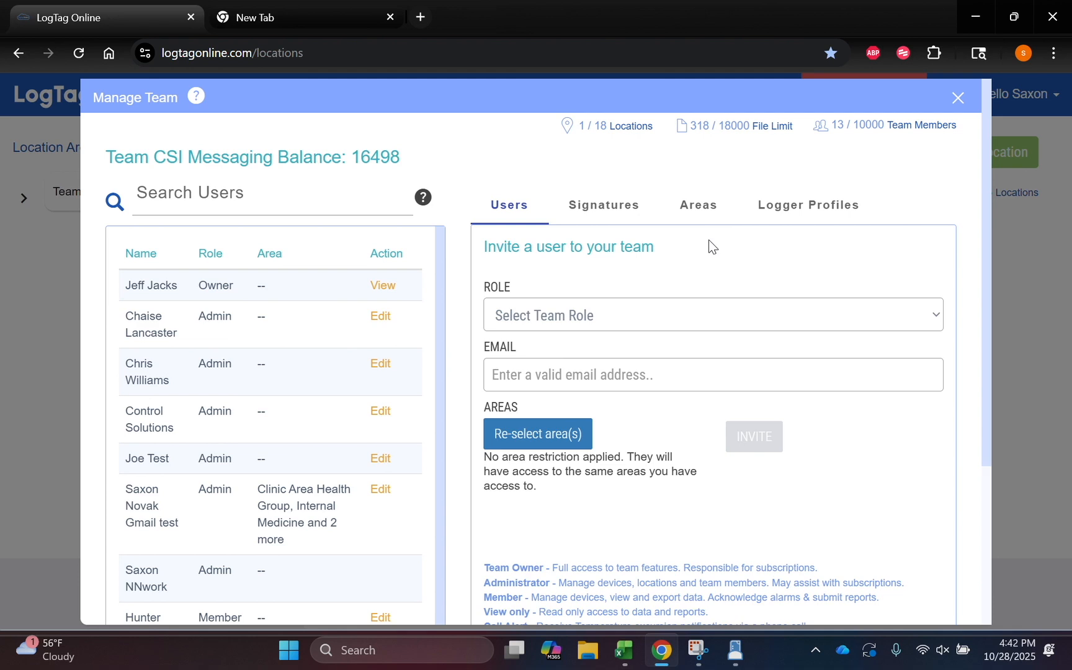
pyautogui.scroll(-1, 709, 239)
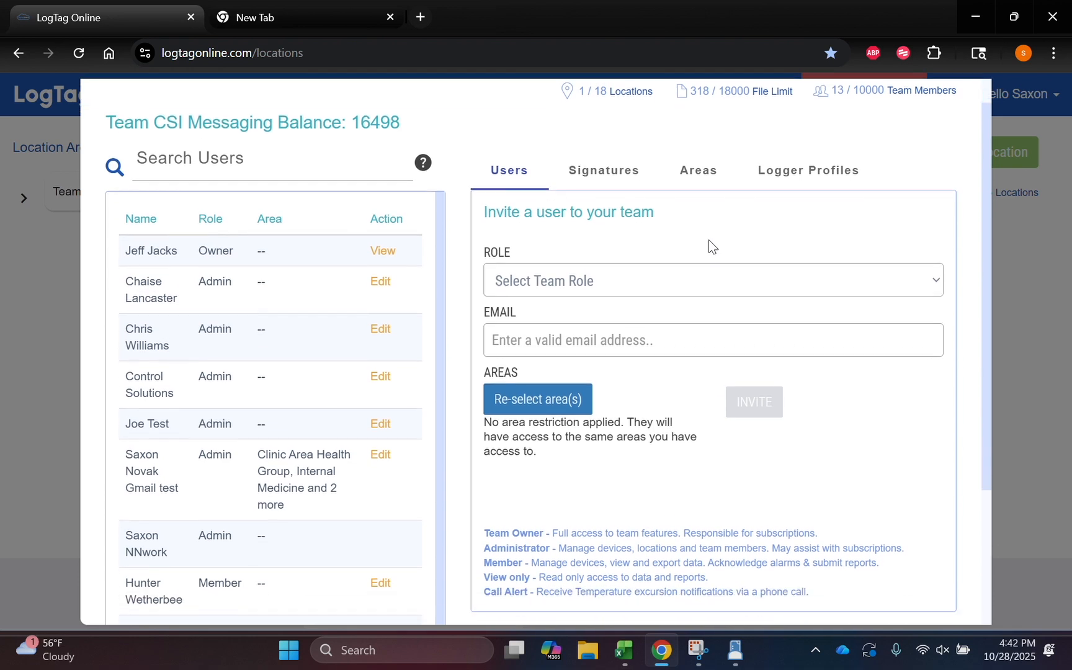
pyautogui.click(525, 273)
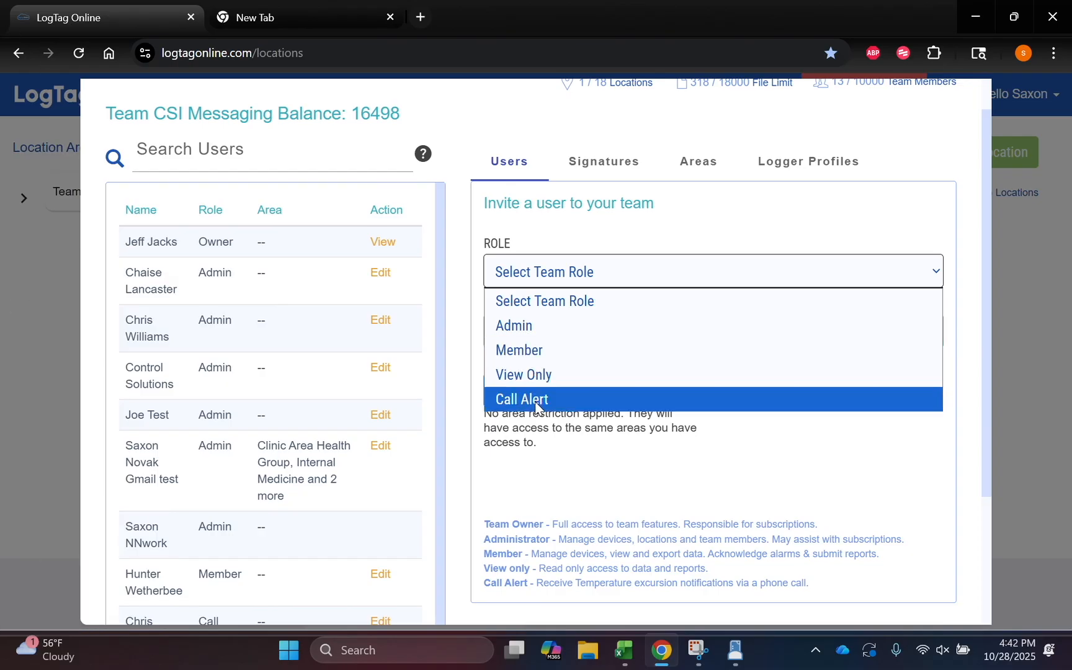
pyautogui.click(544, 393)
# - Enter the call alert contact's first name, last name and mobile number, add the user and close team management
pyautogui.click(555, 330)
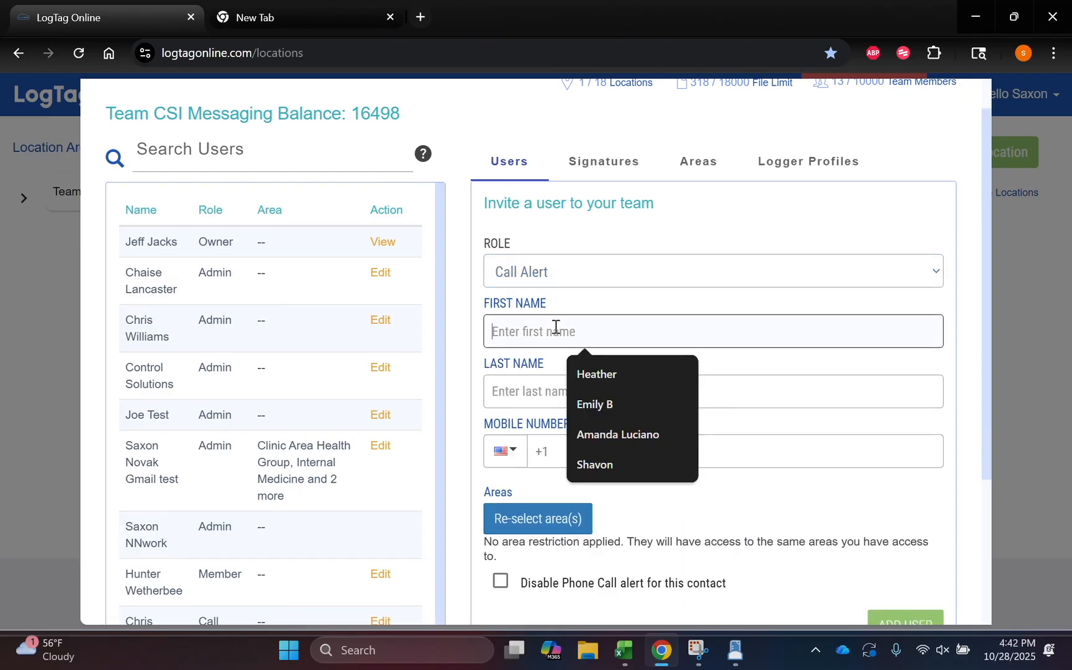
pyautogui.write('Saxon')
pyautogui.press('Tab')
pyautogui.write('Novak Demo')
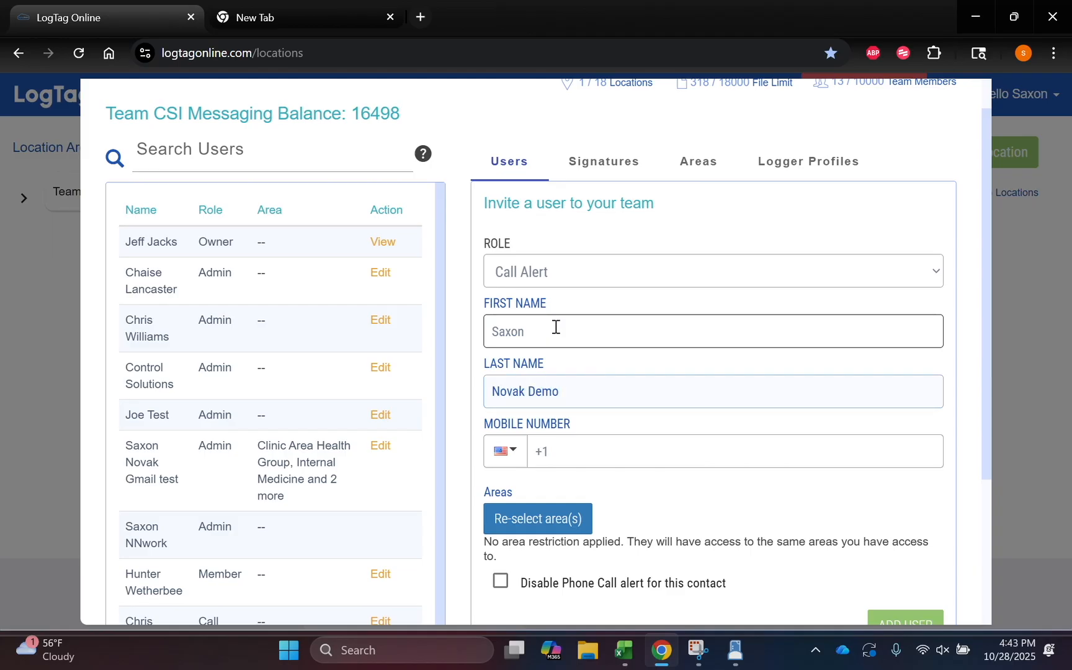
pyautogui.click(614, 456)
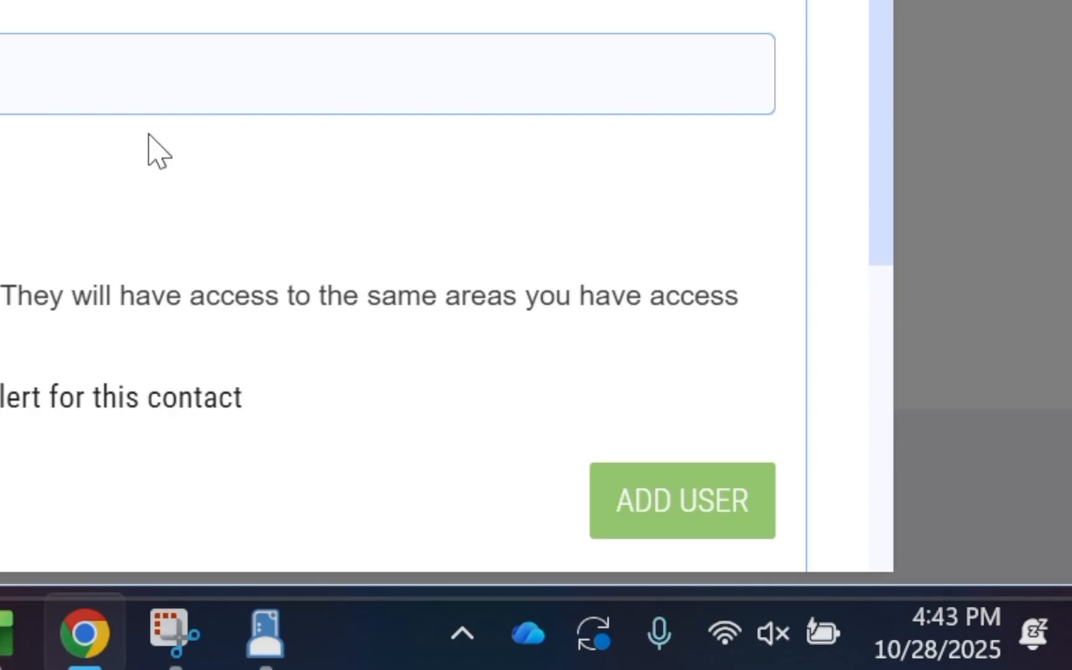
pyautogui.scroll(-1, 788, 553)
pyautogui.scroll(-3, 393, 398)
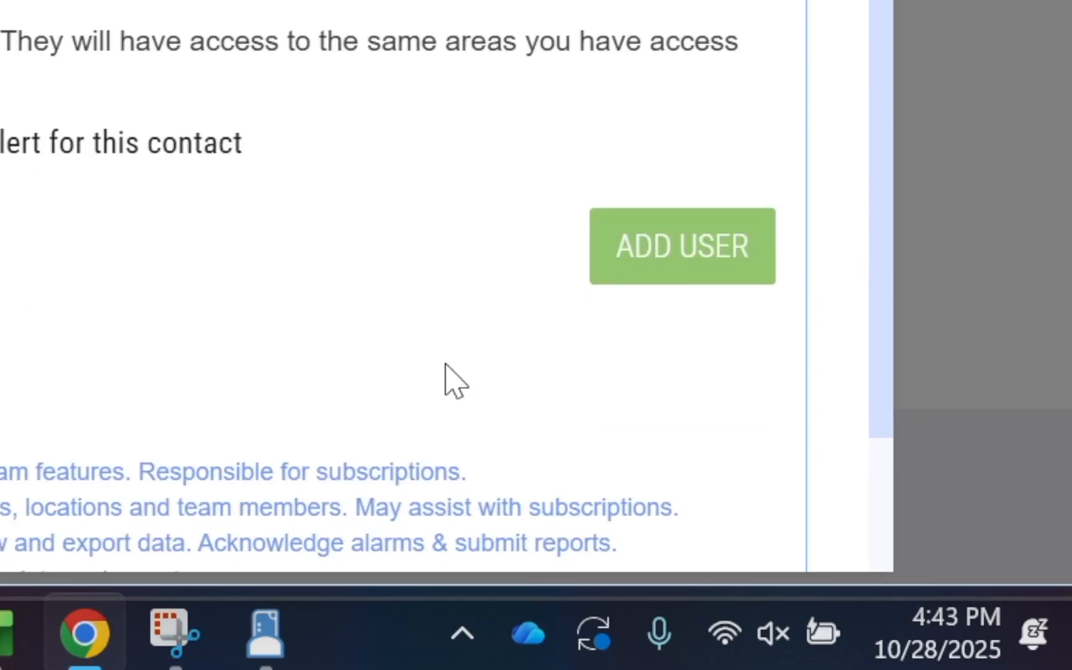
pyautogui.click(666, 270)
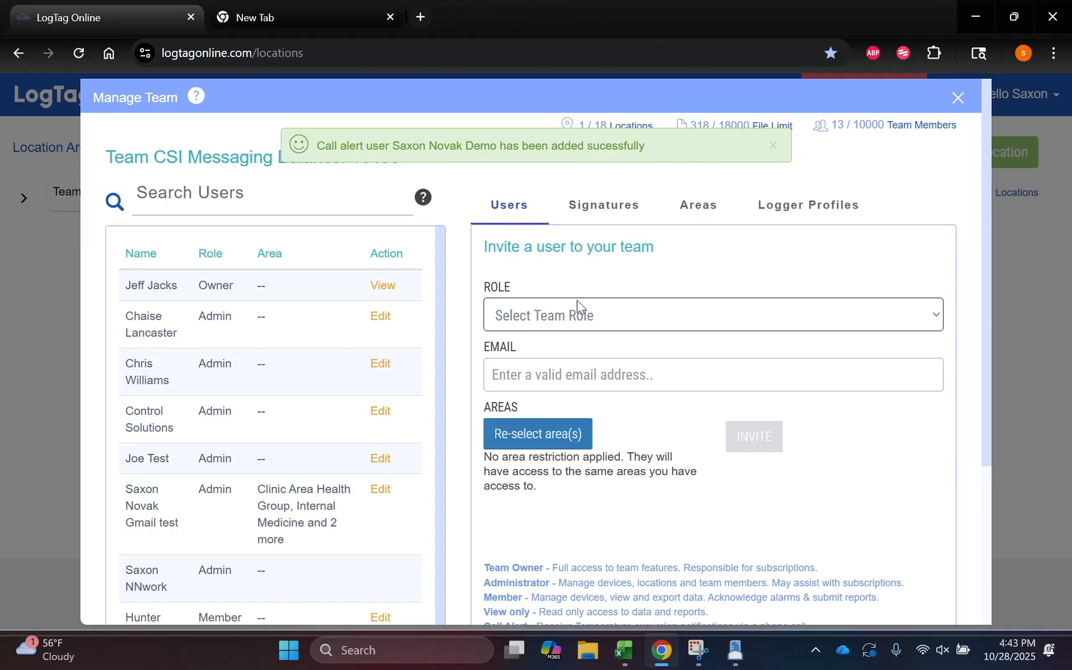
pyautogui.click(956, 98)
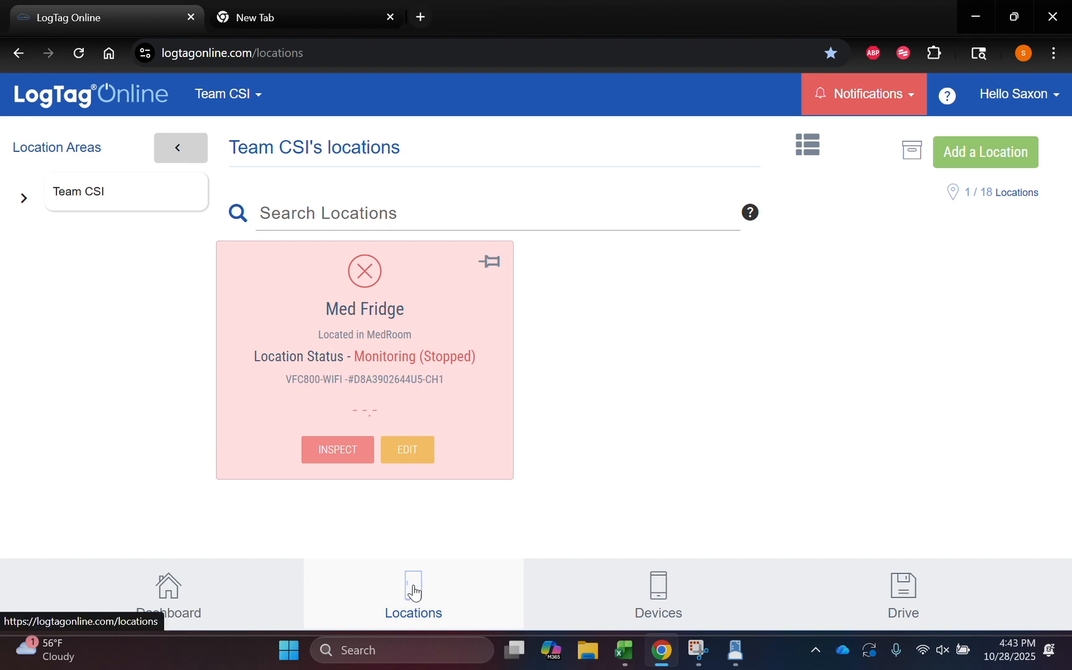
# - Add the new call alert contact as a secondary coordinator of the Med Fridge location and save the location
pyautogui.click(407, 457)
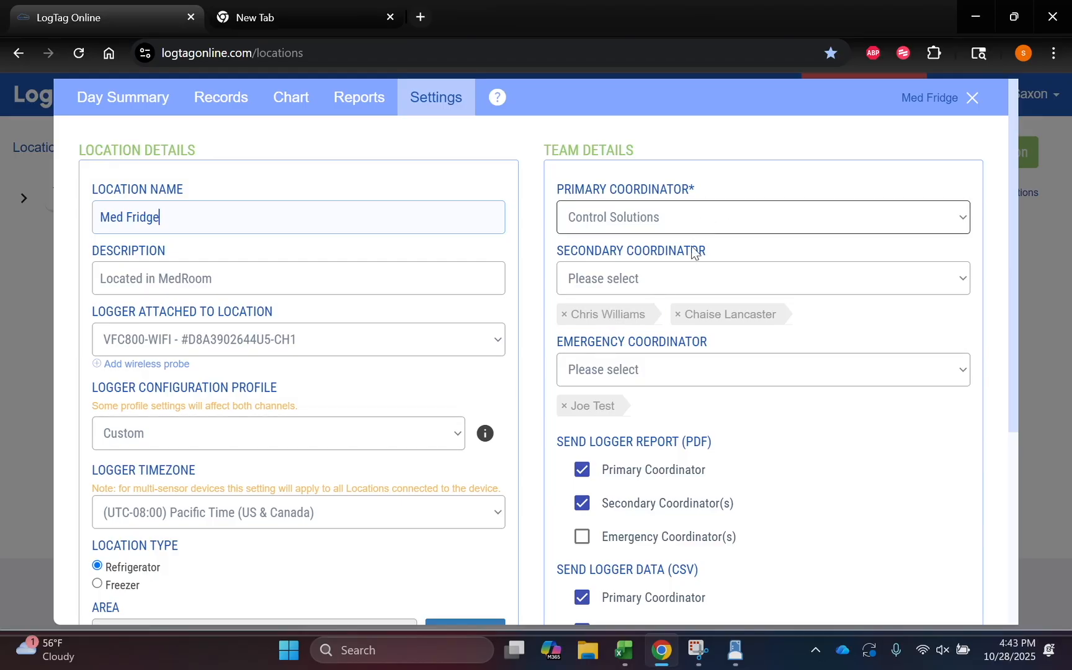
pyautogui.click(671, 271)
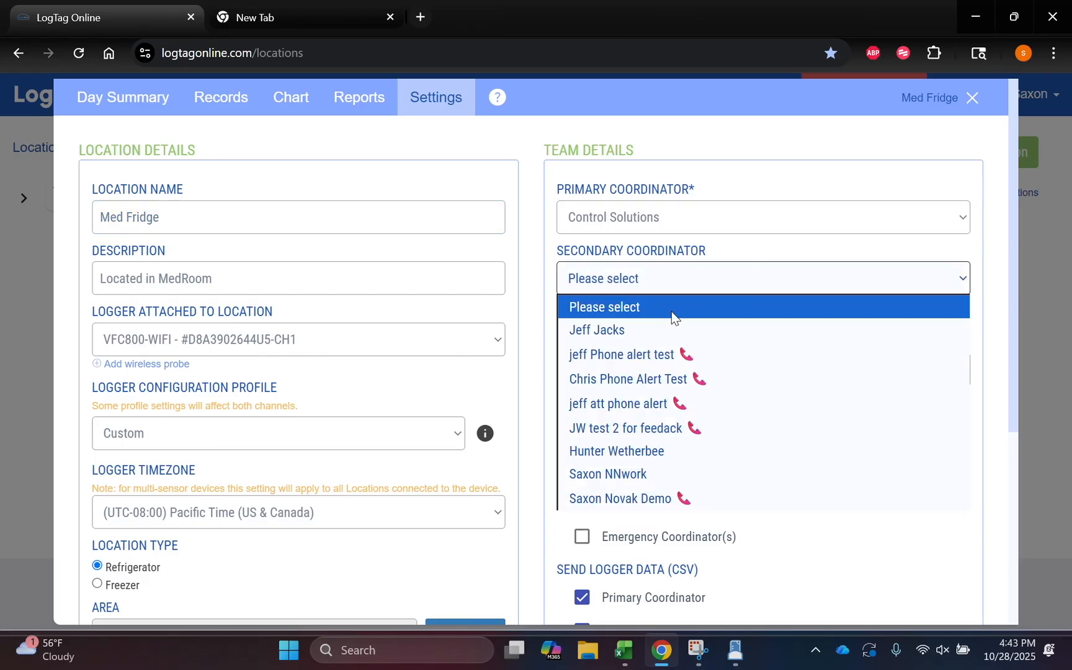
pyautogui.click(645, 499)
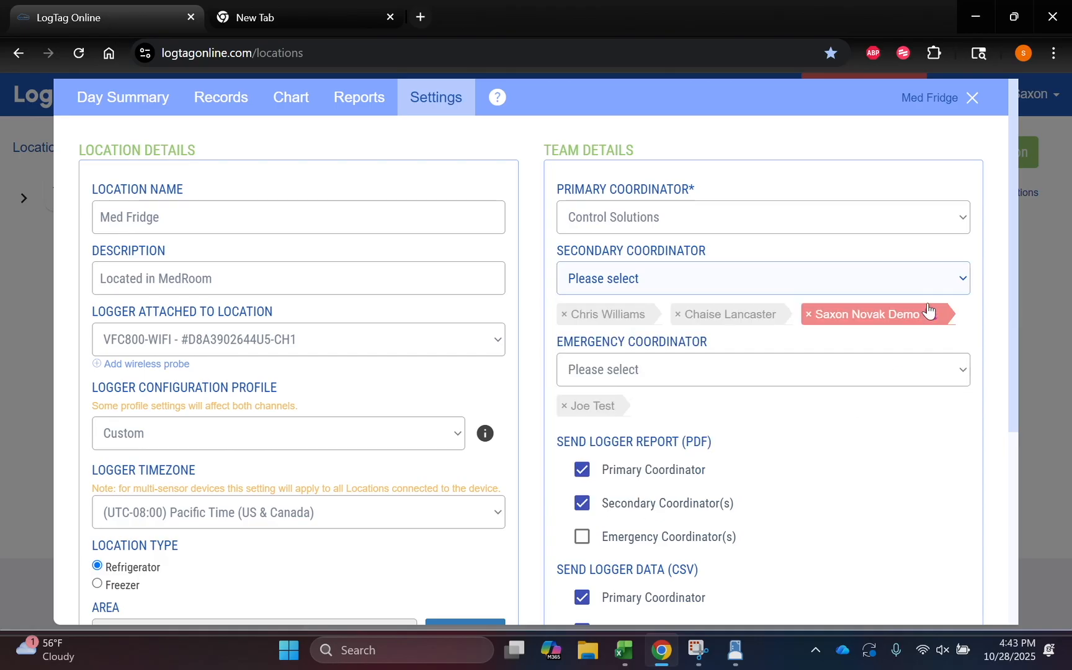
pyautogui.scroll(-2, 891, 484)
pyautogui.scroll(-3, 889, 478)
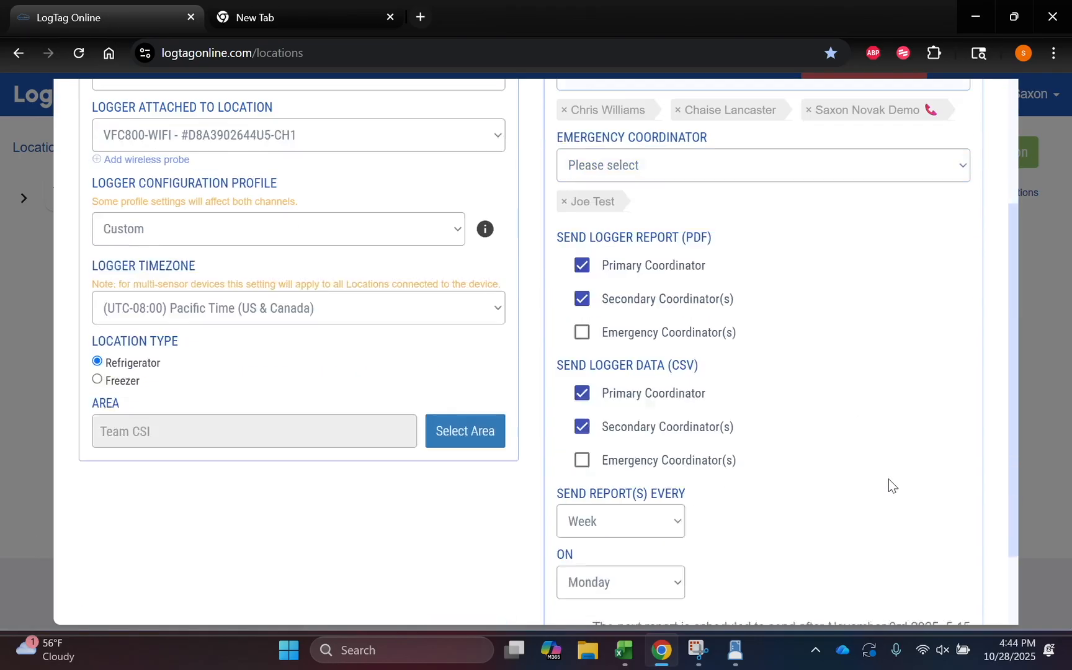
pyautogui.click(962, 596)
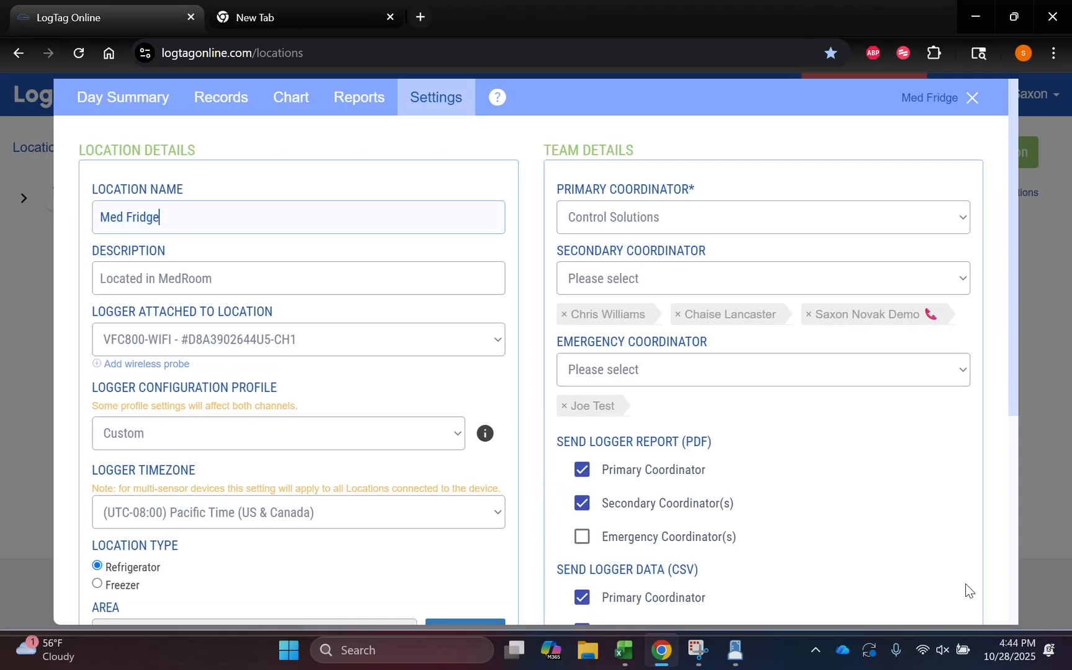
pyautogui.click(971, 99)
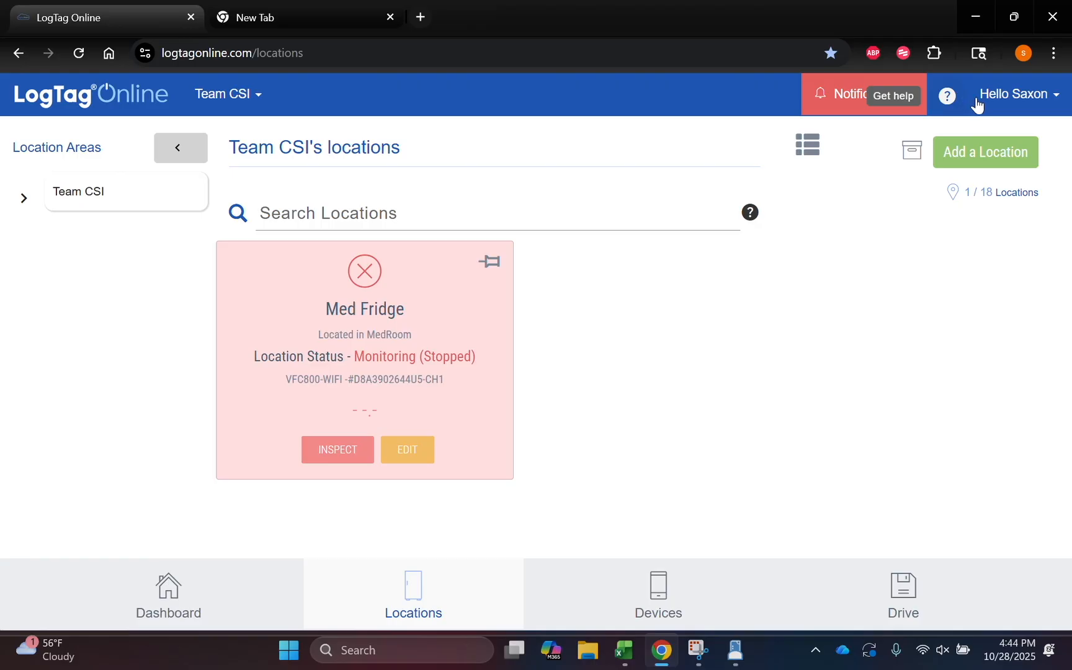
# - Enter the account holder's mobile number in the account profile, save the changes and close the profile
pyautogui.click(1014, 109)
pyautogui.click(1000, 146)
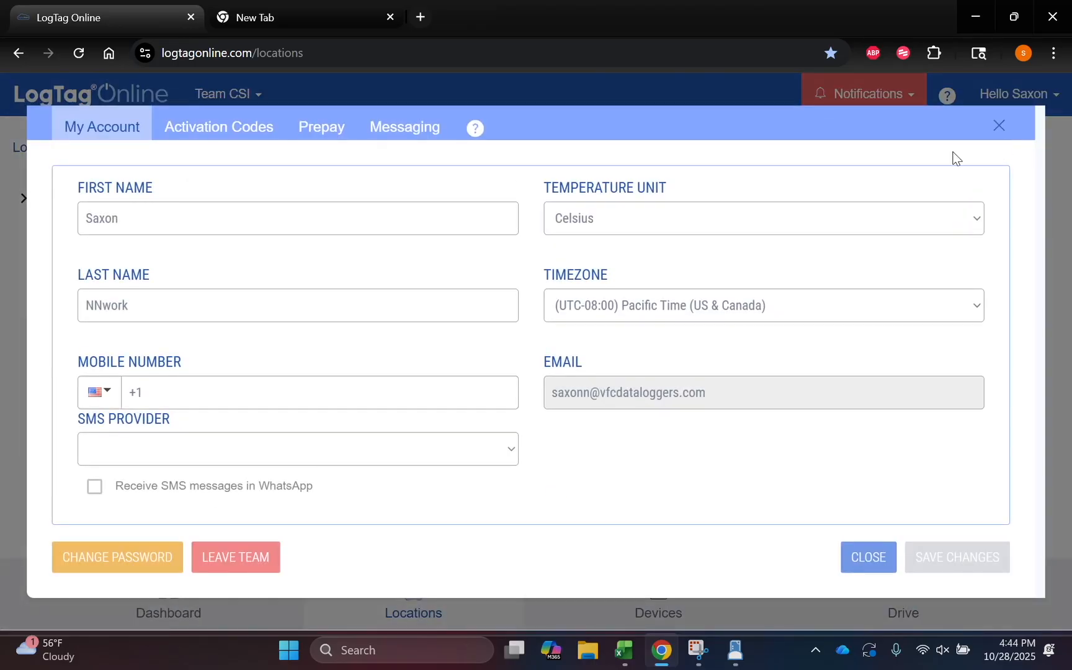
pyautogui.click(301, 395)
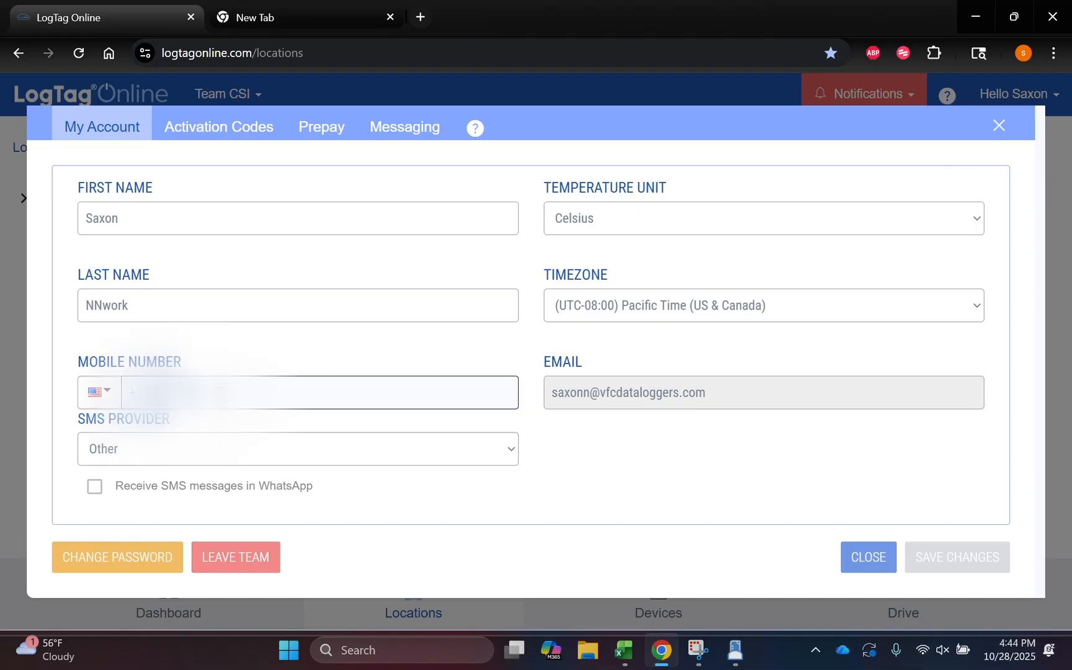
pyautogui.write('1')
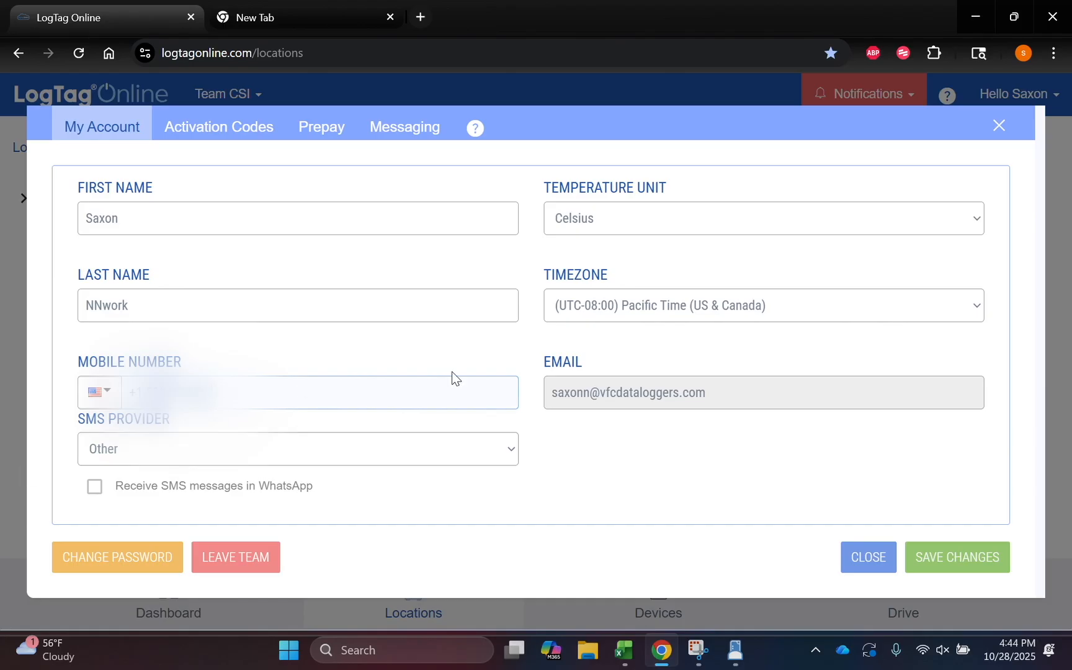
pyautogui.click(959, 565)
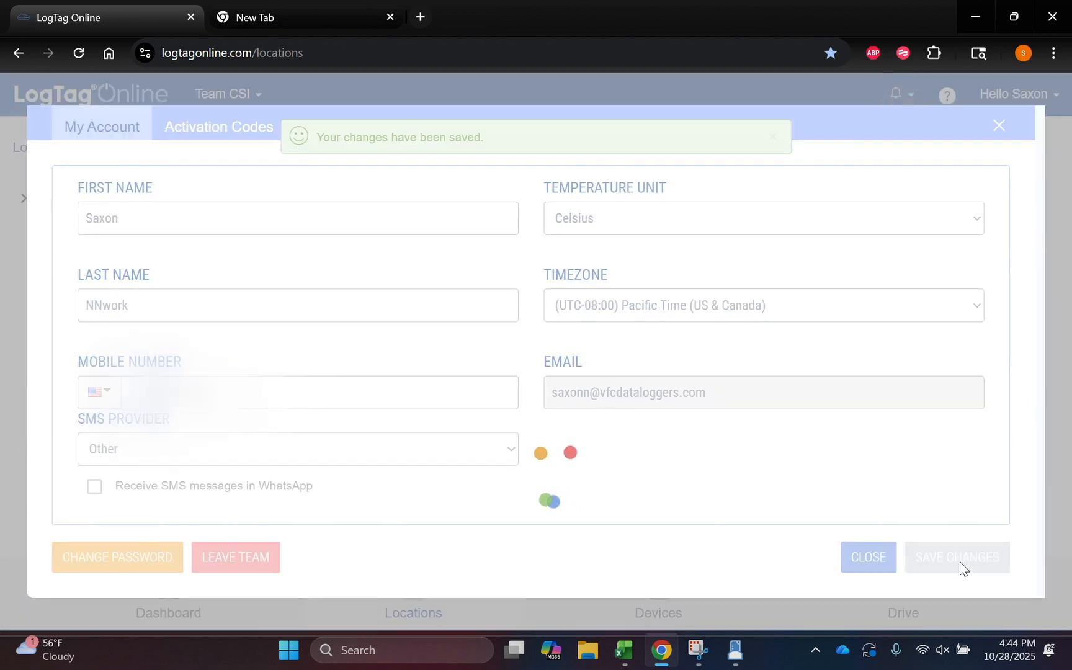
pyautogui.click(999, 125)
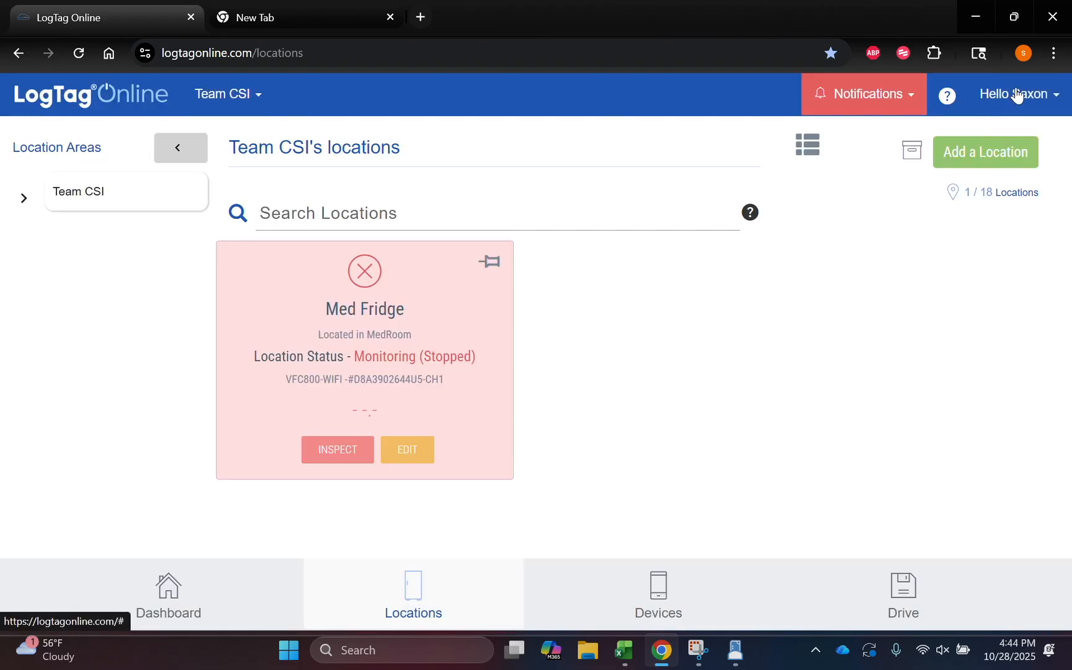
# - Open Team CSI's user management and start an invitation for a new team member with the Admin role
pyautogui.click(1015, 94)
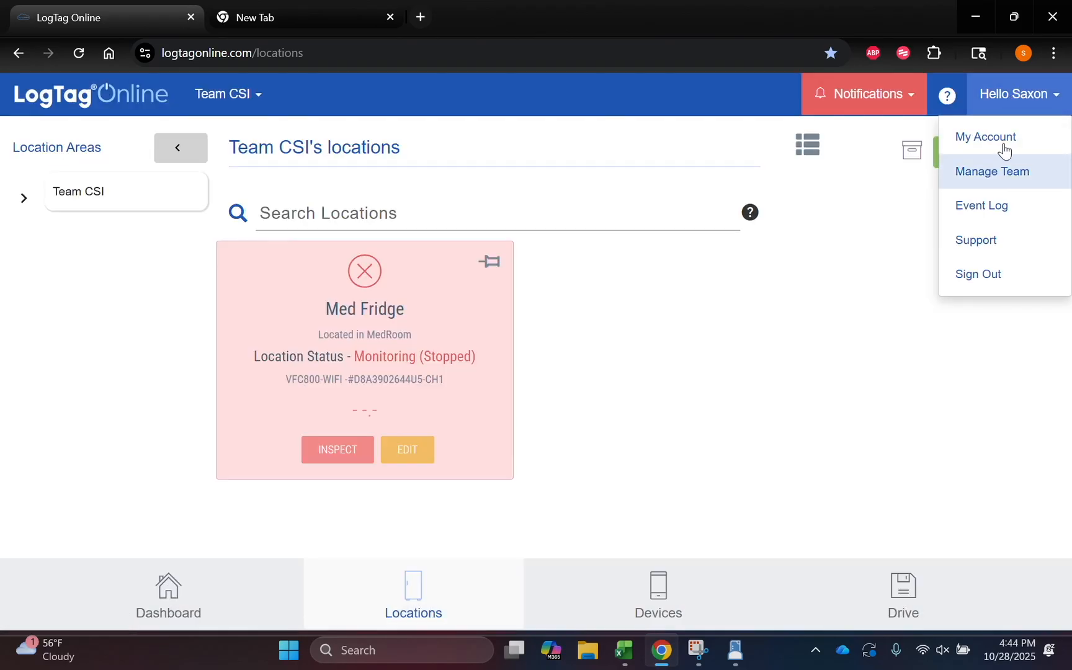
pyautogui.click(984, 172)
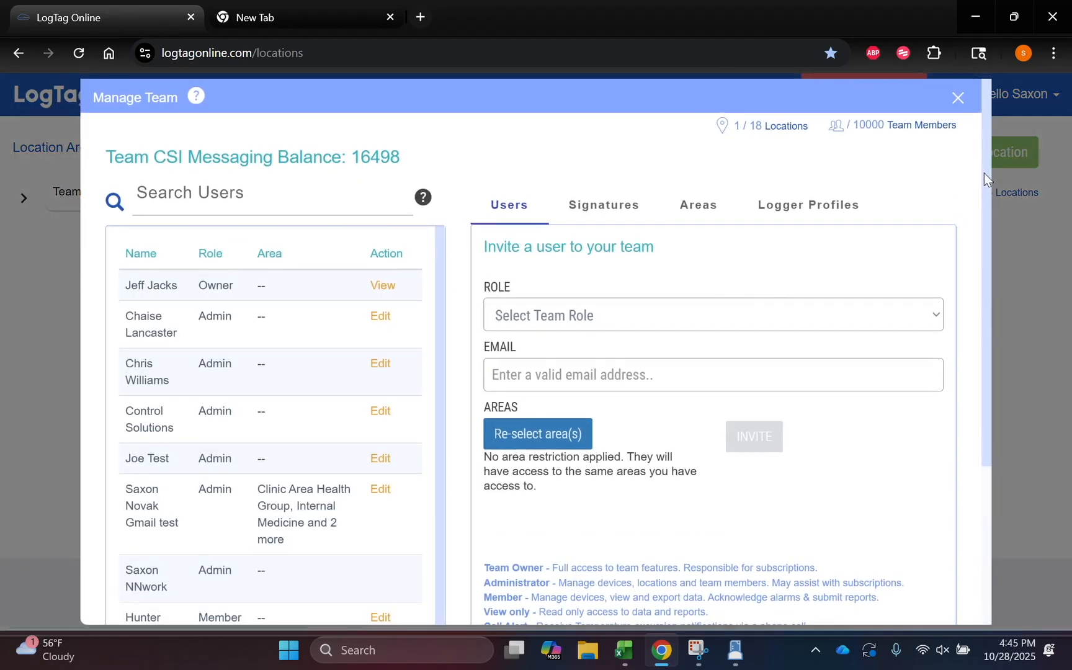
pyautogui.moveTo(487, 245); pyautogui.dragTo(686, 254)
pyautogui.click(686, 252)
pyautogui.click(546, 322)
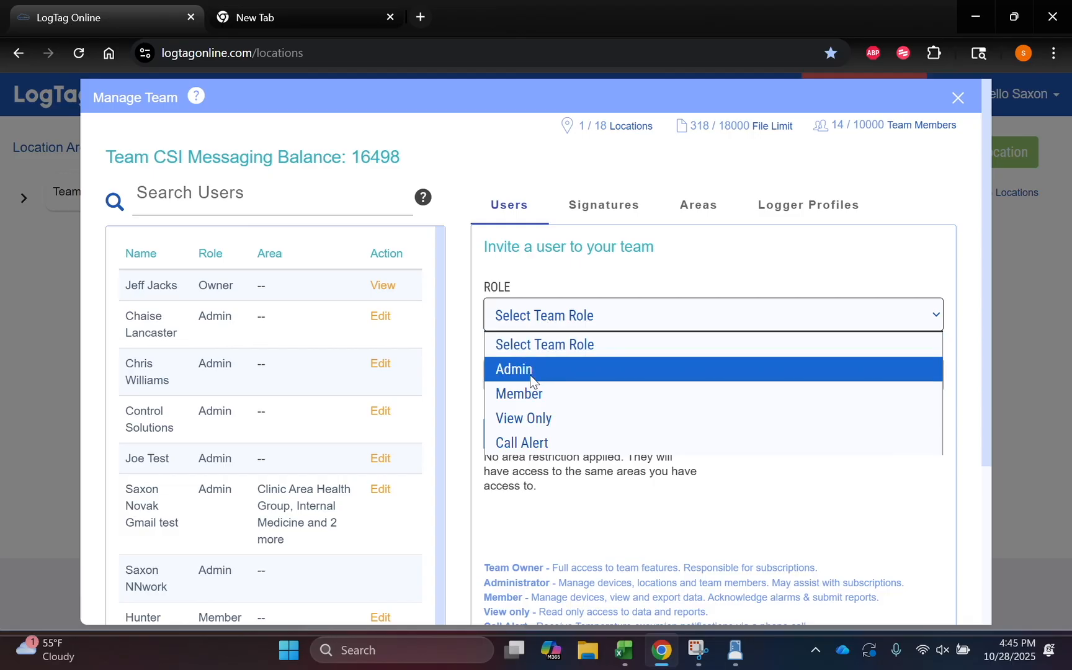
pyautogui.click(530, 370)
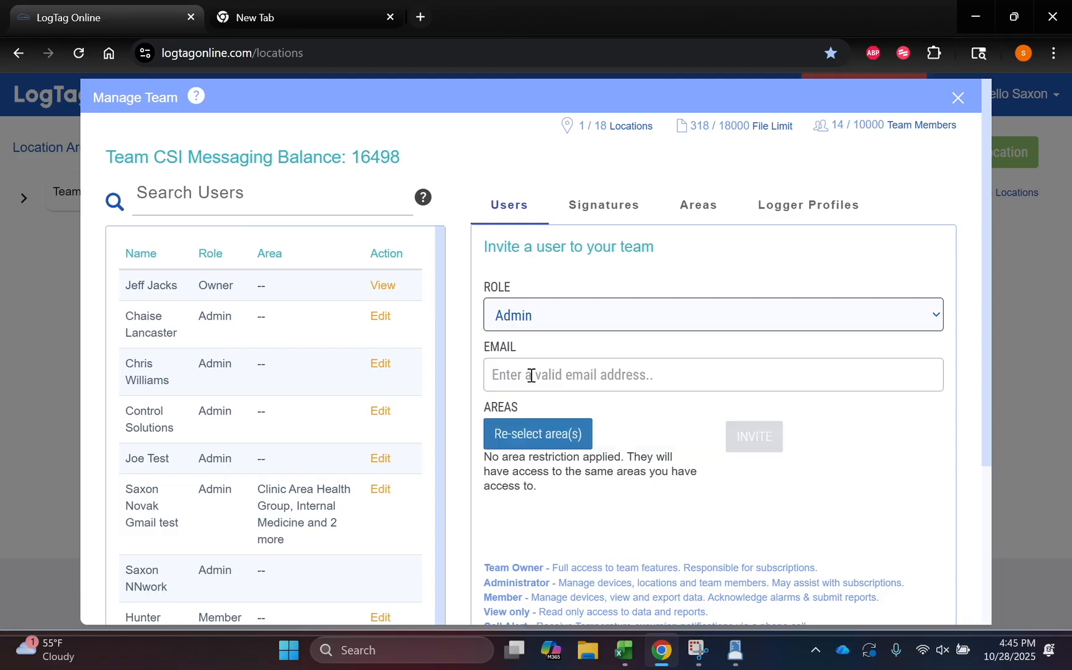
pyautogui.click(531, 374)
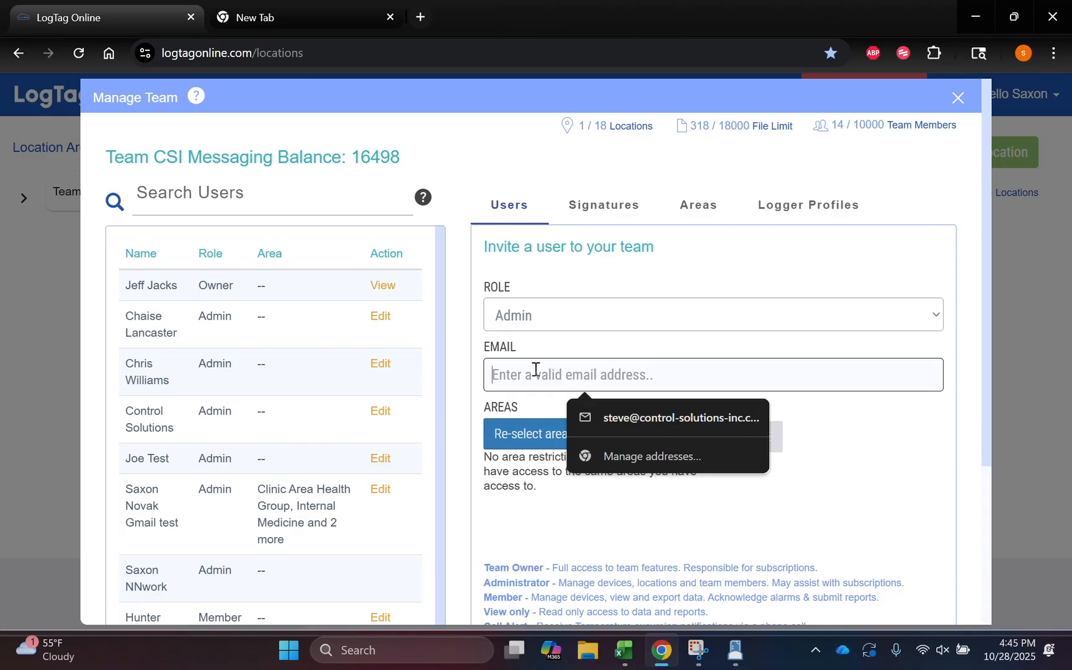
pyautogui.click(586, 343)
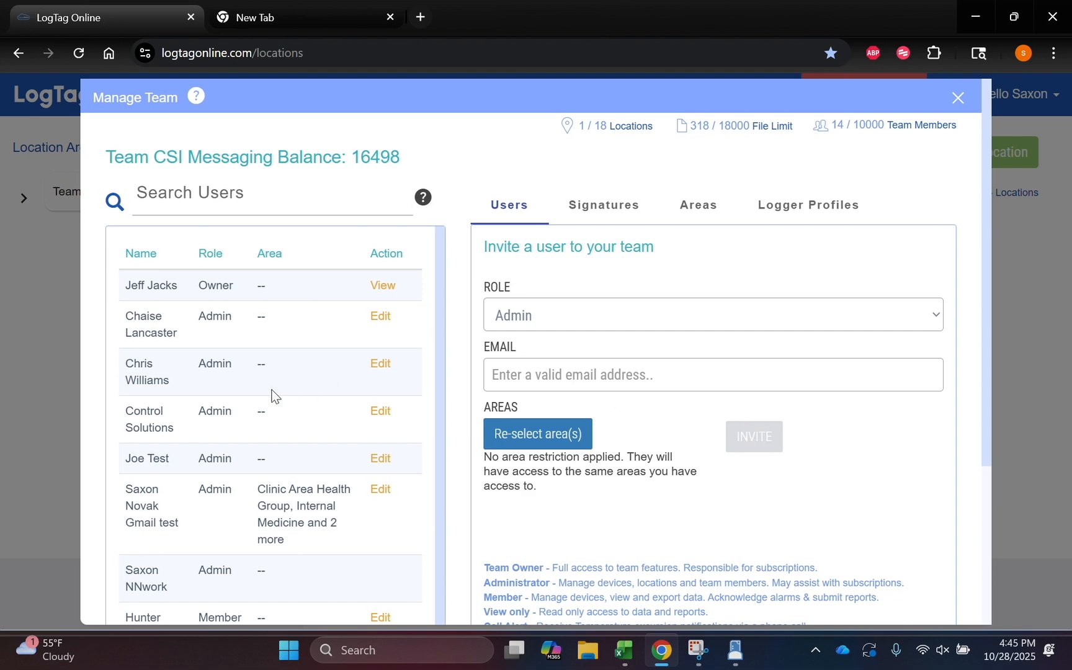
# - Review the team's user list with its roles and areas, and close team management without sending an invitation
pyautogui.scroll(-7, 273, 391)
pyautogui.scroll(-1, 260, 389)
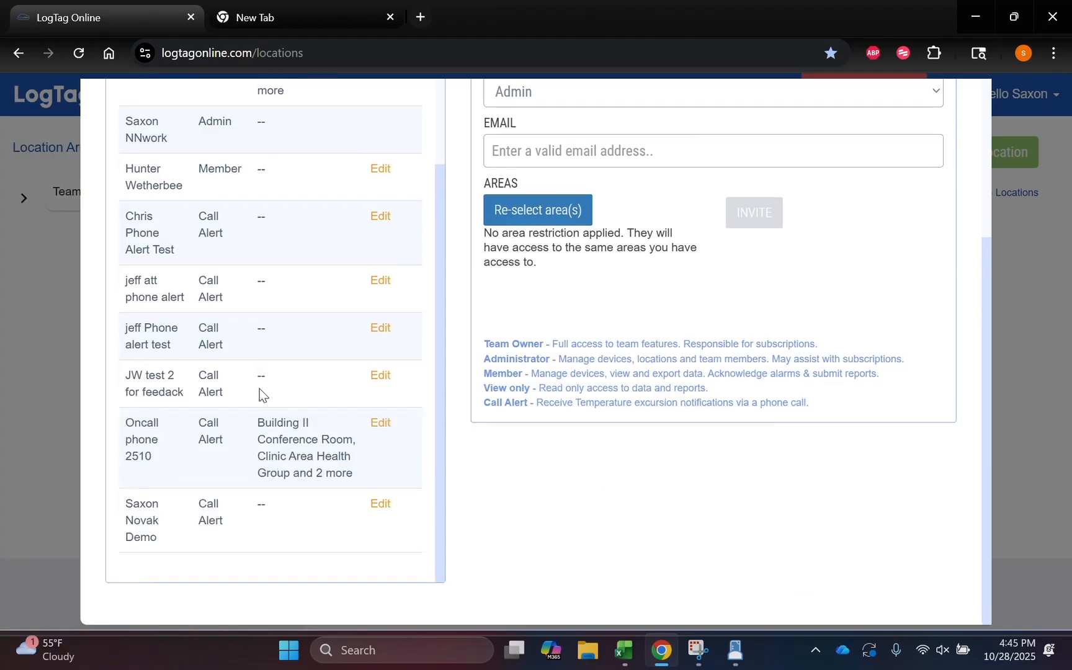
pyautogui.scroll(5, 260, 389)
pyautogui.click(949, 104)
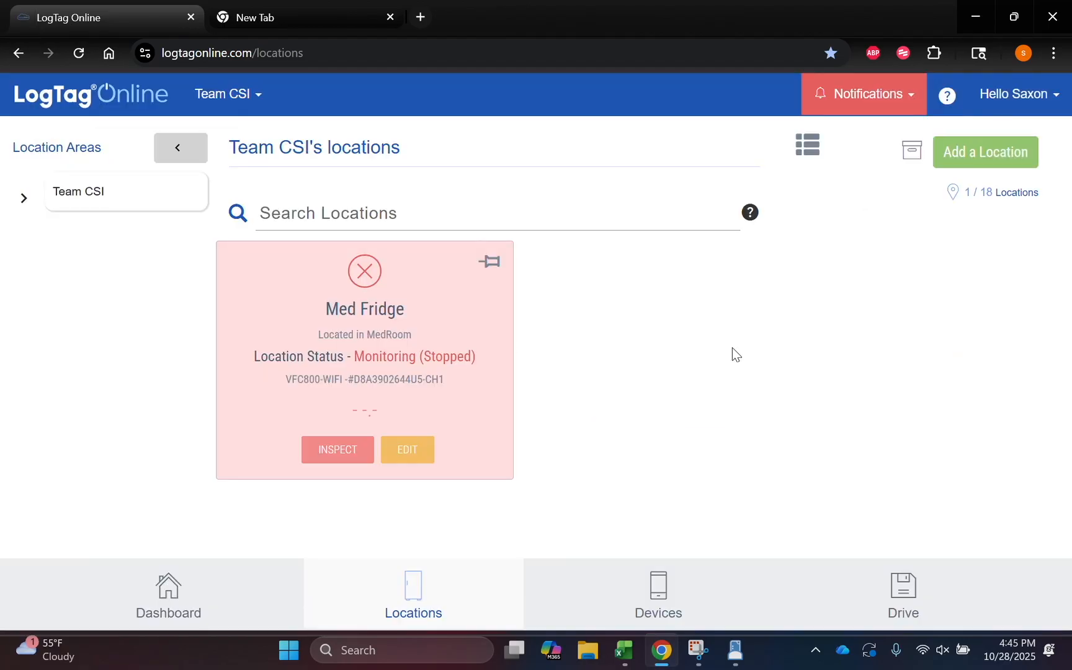